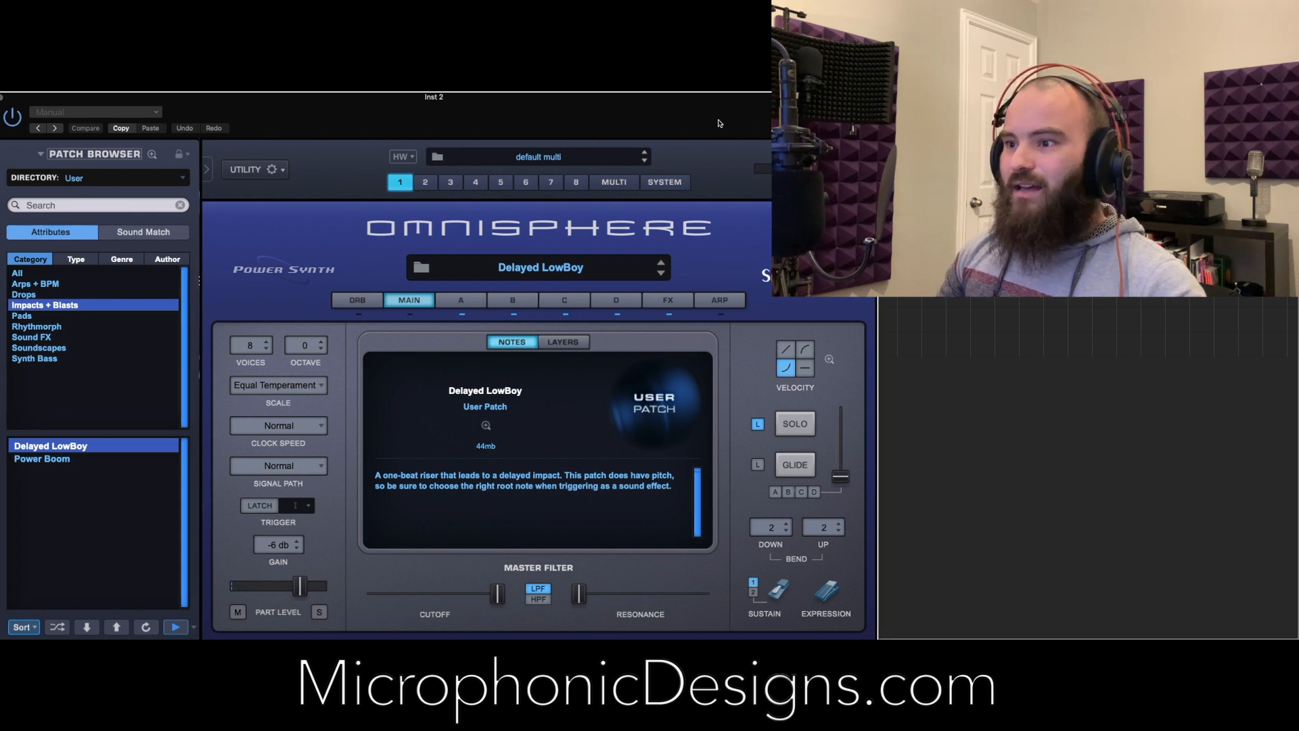
Look over the main page and the Mod 1 envelopes of layers A to D in the Delayed LowBoy patch
left_click(410, 304)
left_click(367, 302)
left_click(417, 302)
left_click(440, 303)
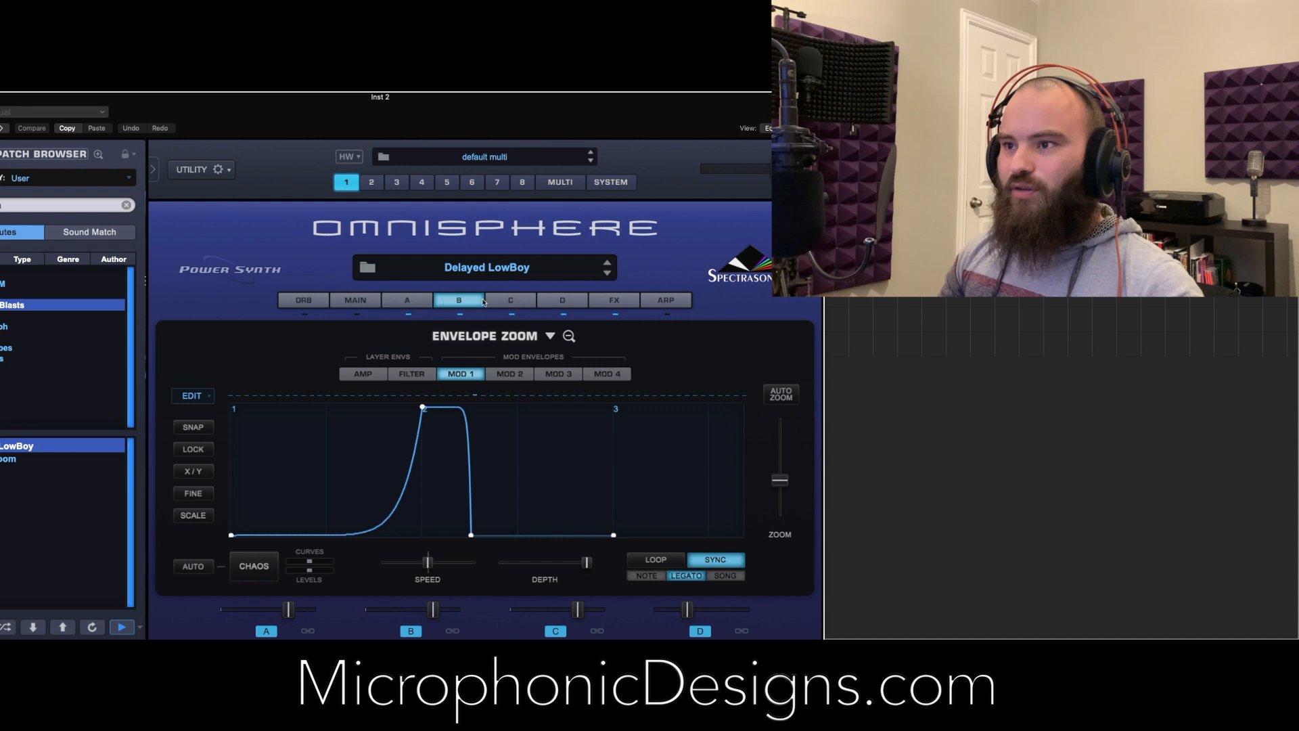
left_click(494, 302)
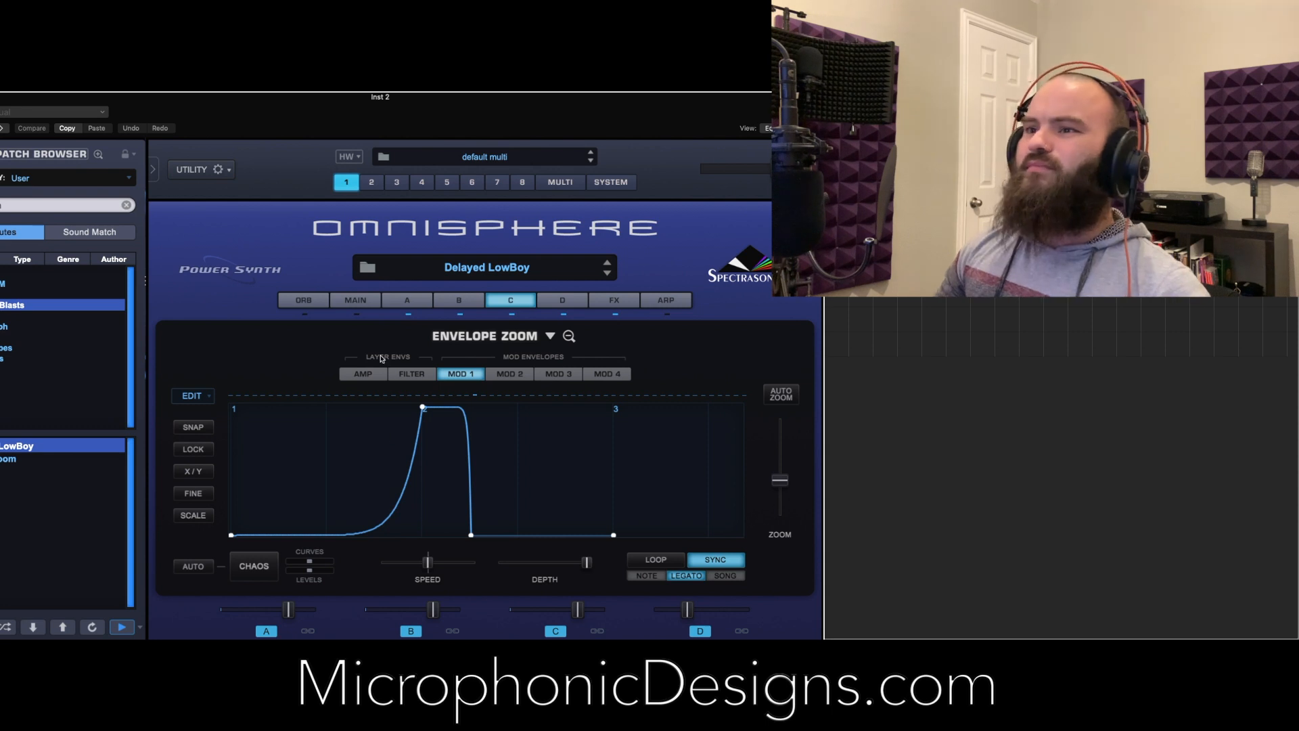
left_click(396, 303)
left_click(377, 302)
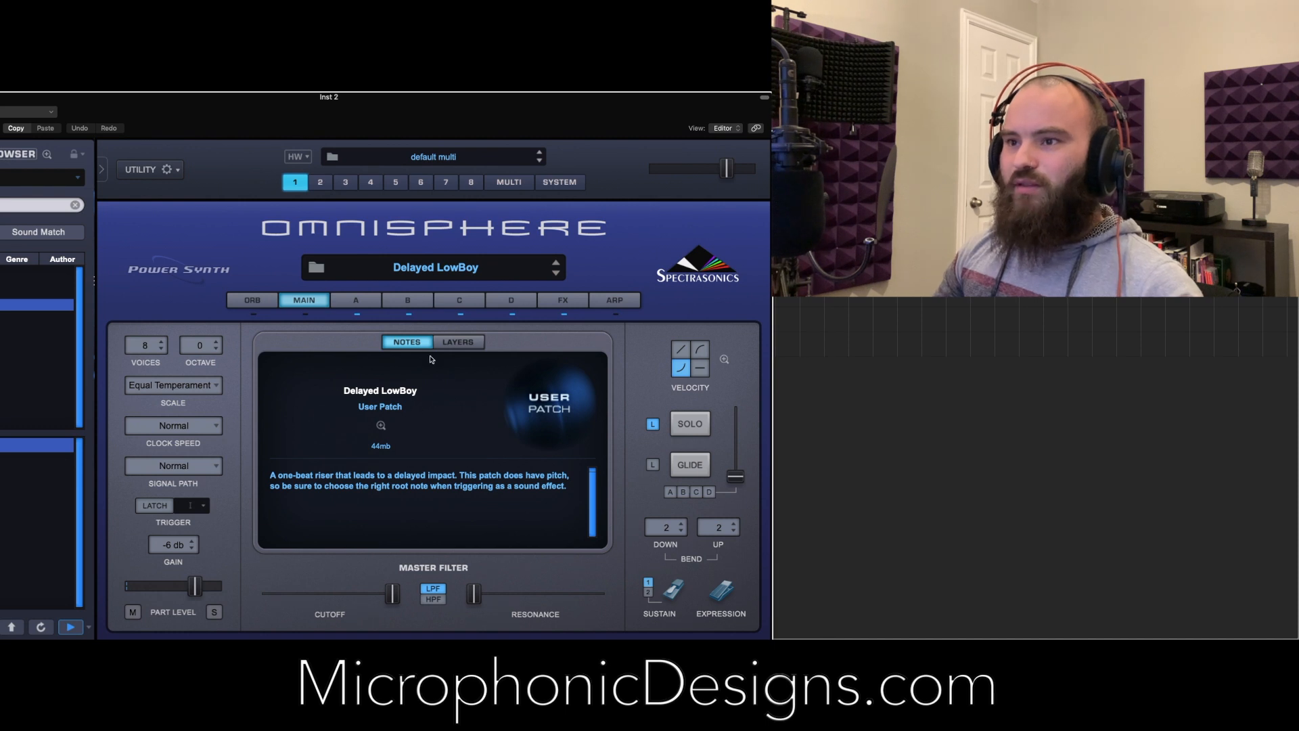
left_click(369, 301)
left_click(407, 301)
left_click(460, 302)
left_click(511, 301)
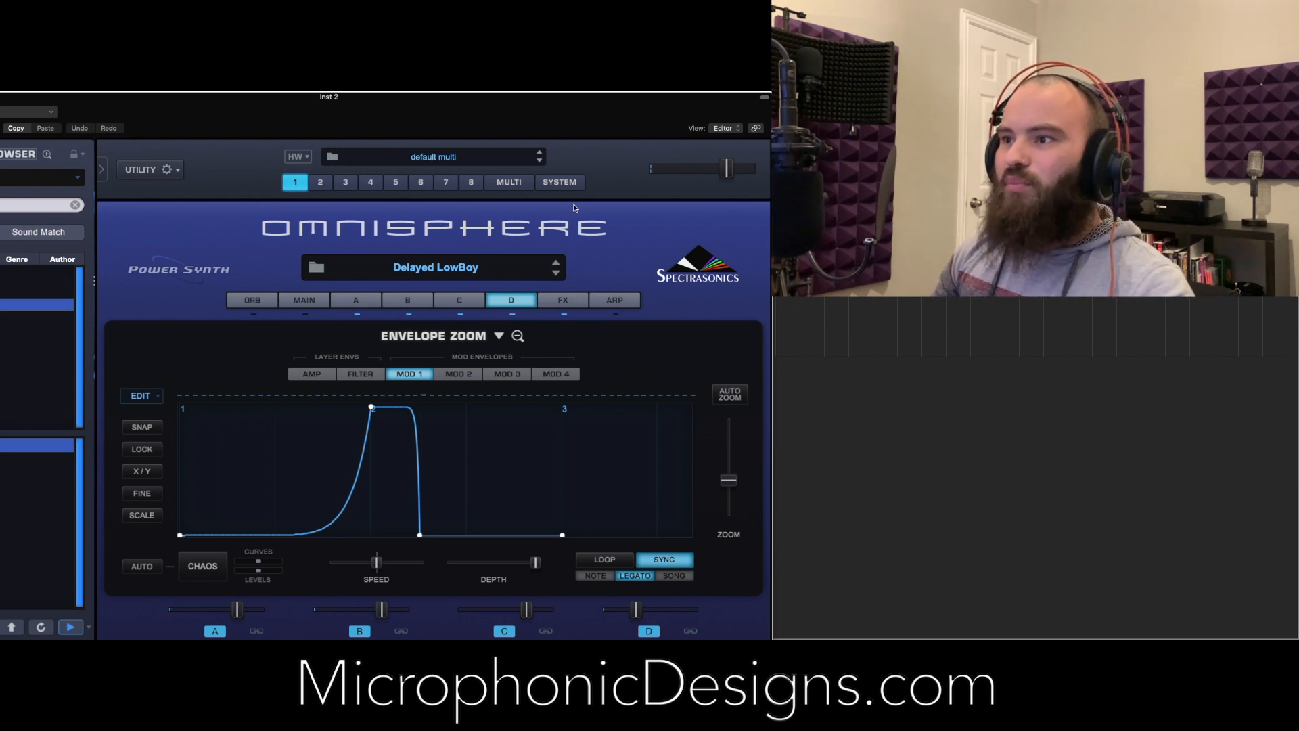
Examine the patch's effects racks for the aux send and layers B and A
left_click(565, 302)
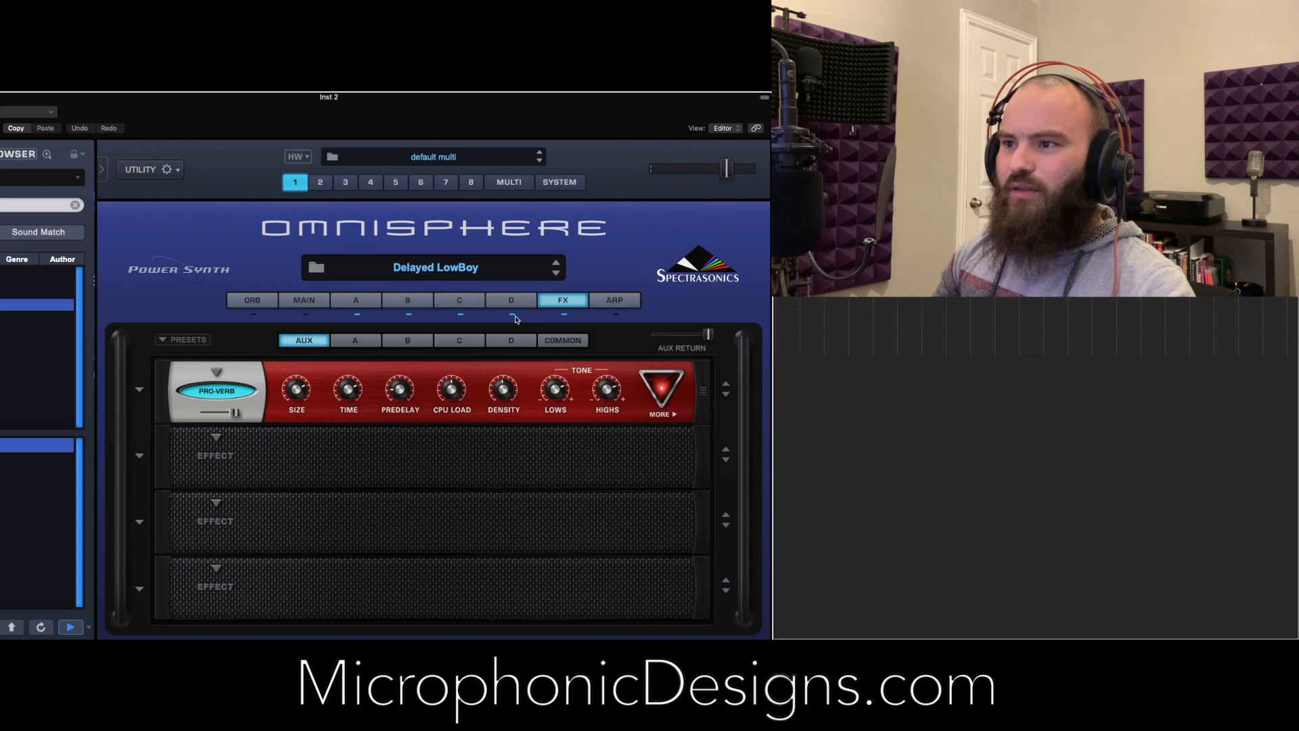
left_click(424, 343)
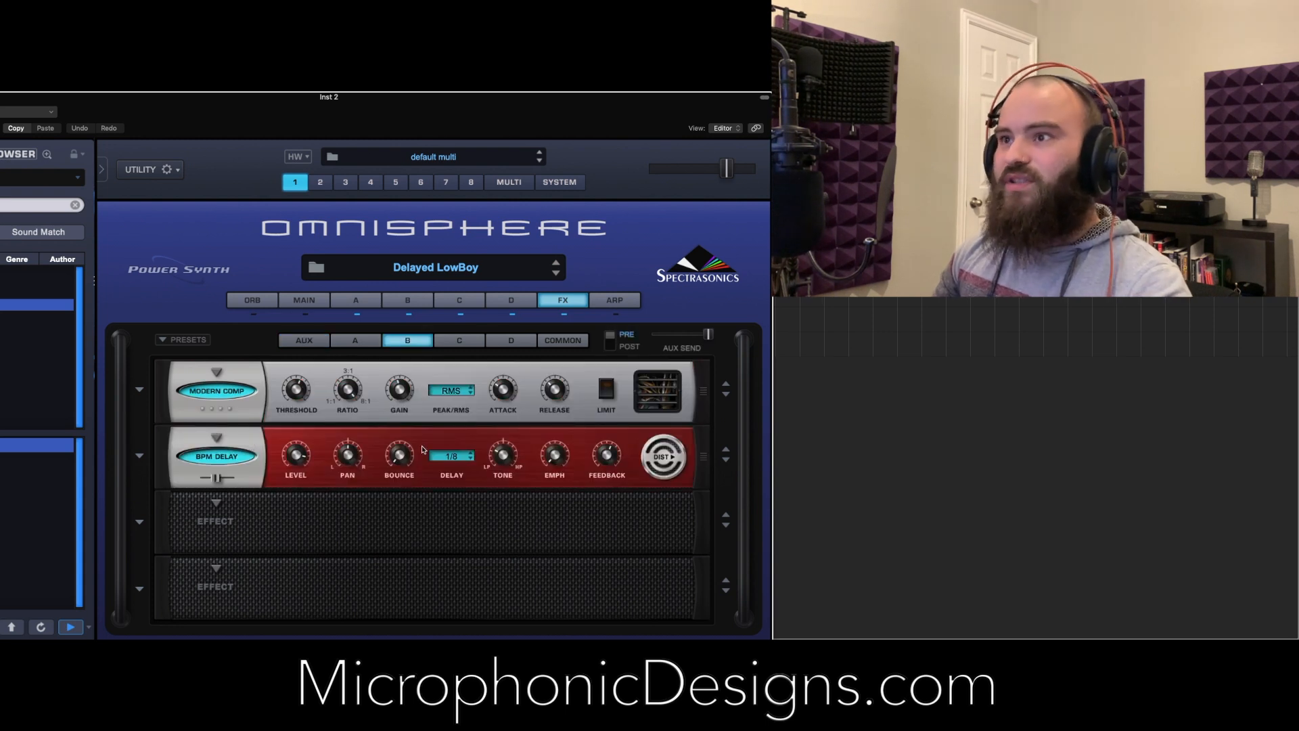
left_click_drag(515, 129, 629, 108)
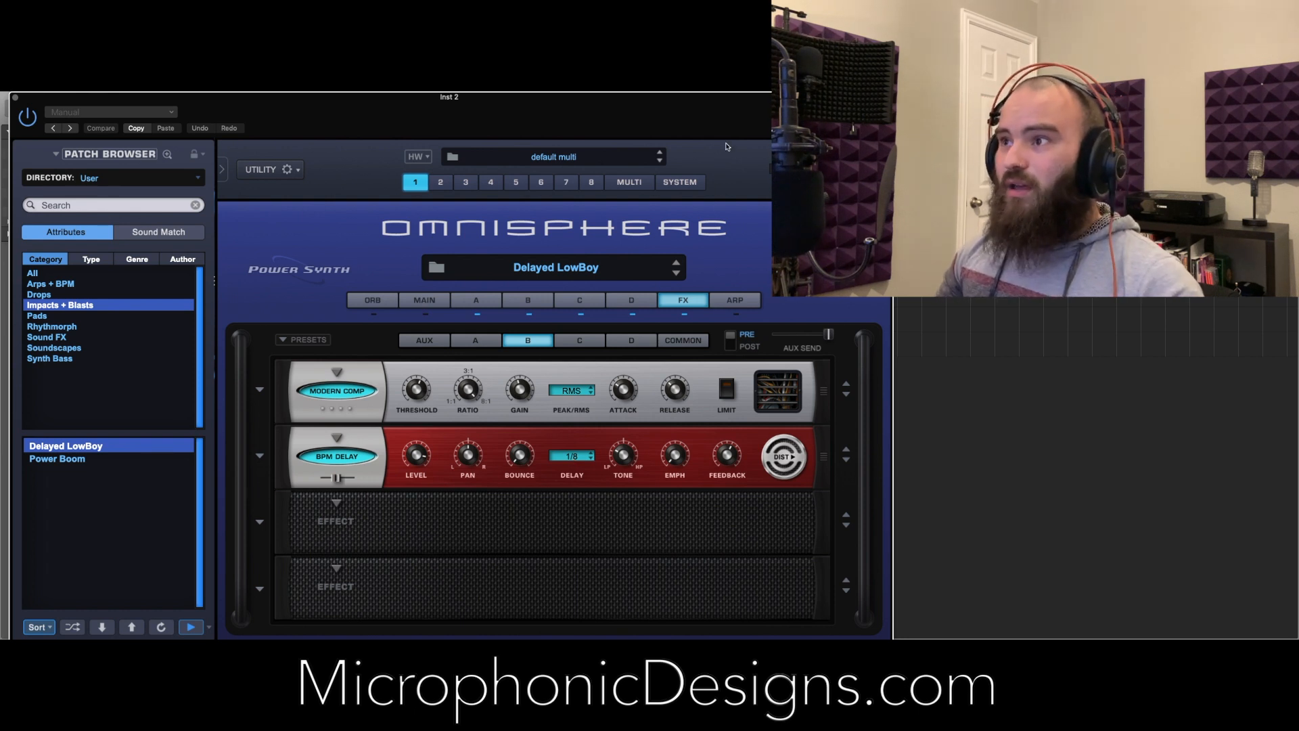
left_click_drag(691, 95, 633, 95)
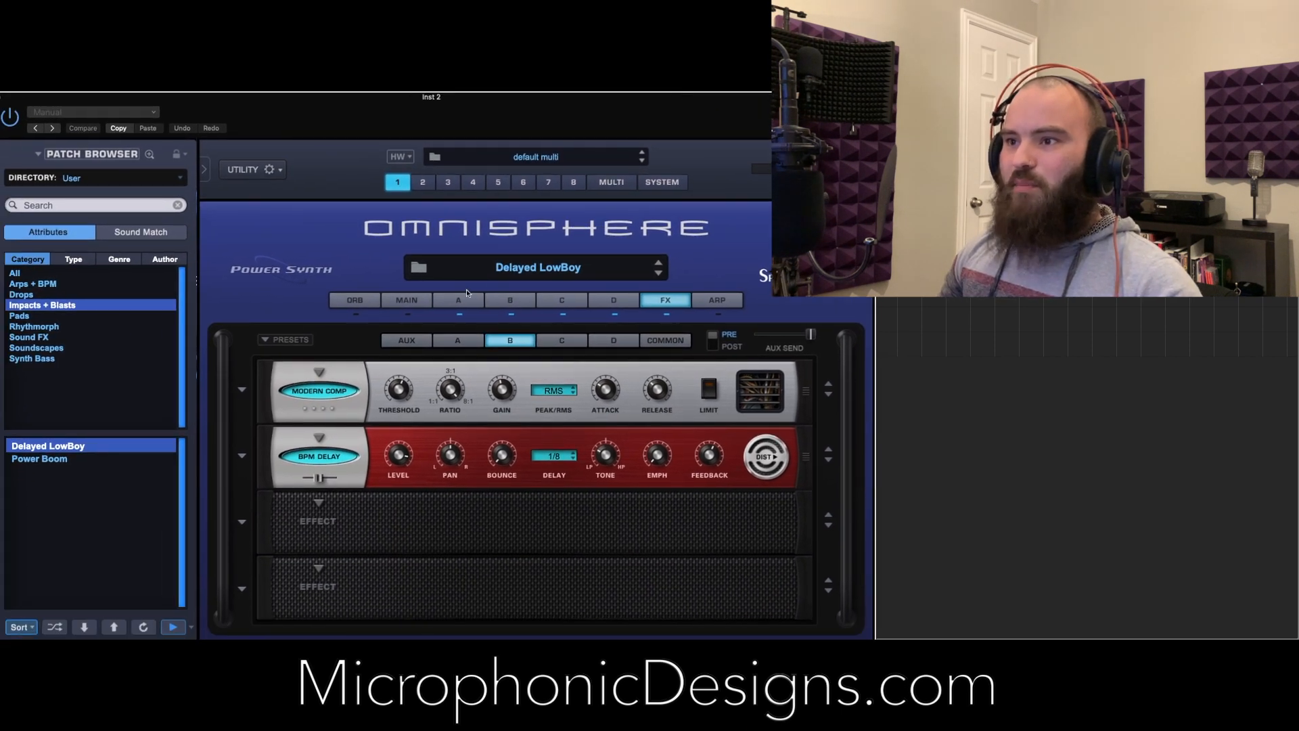
left_click(471, 341)
Examine layer A's Mod 1, filter and amp envelopes in the enlarged envelope view
left_click(425, 302)
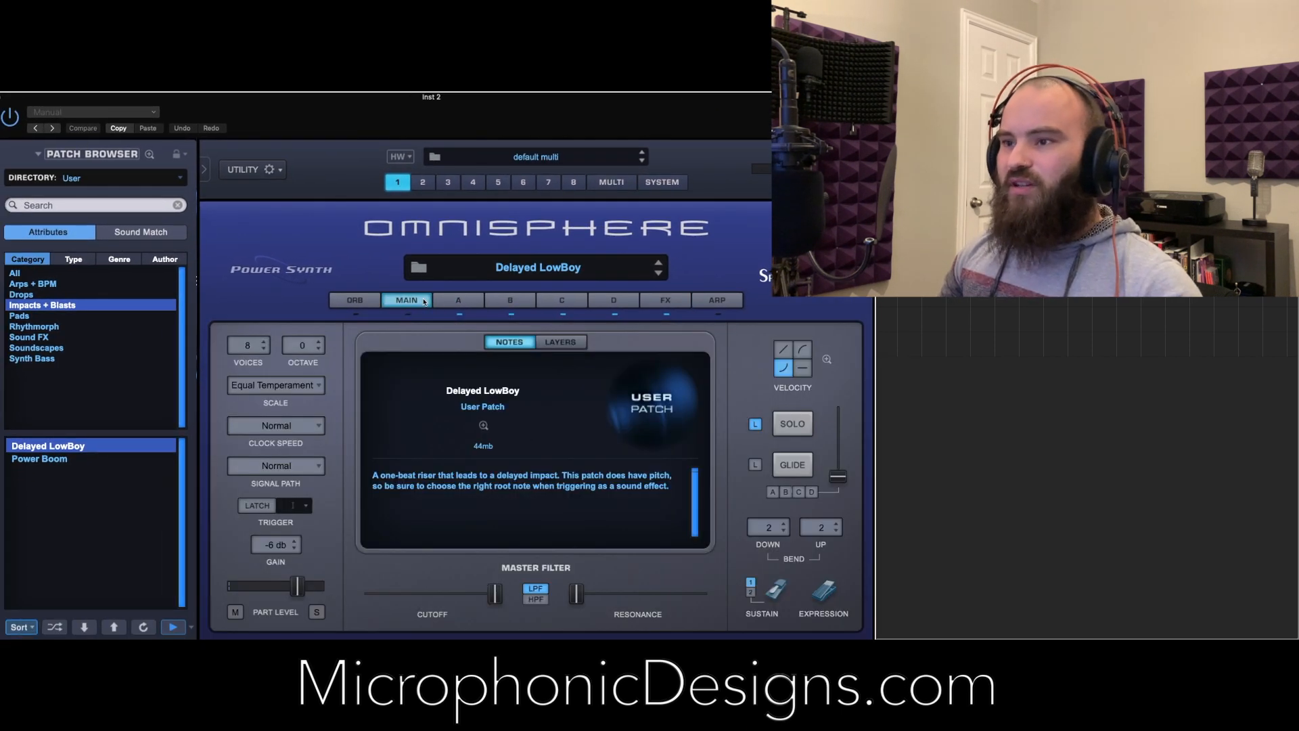
left_click(459, 300)
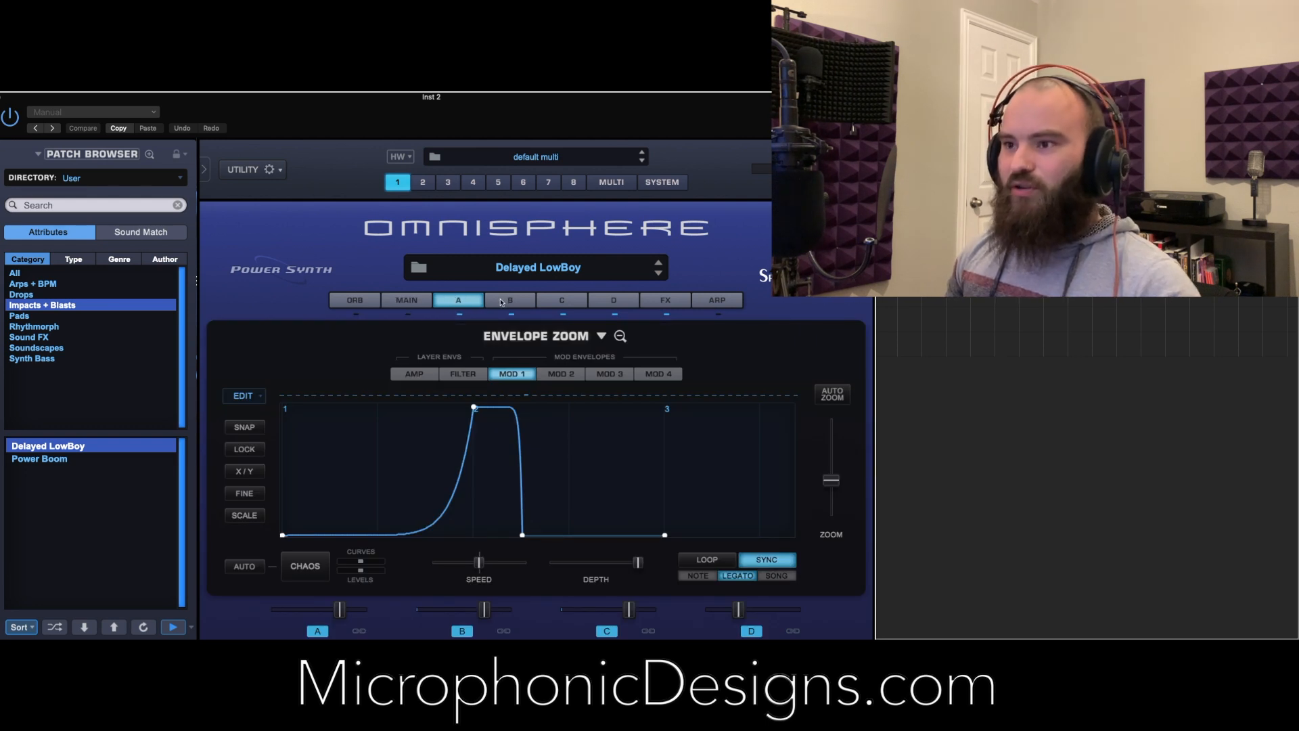
left_click(463, 373)
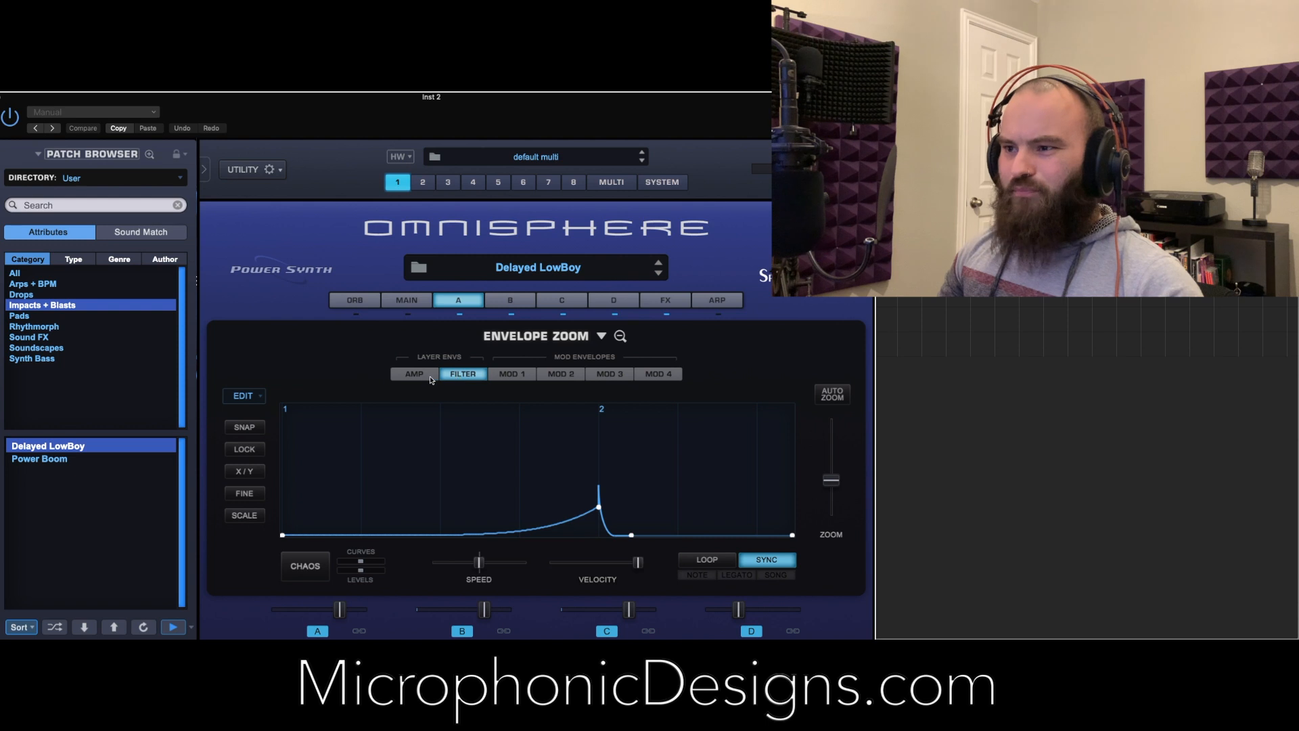
left_click(428, 377)
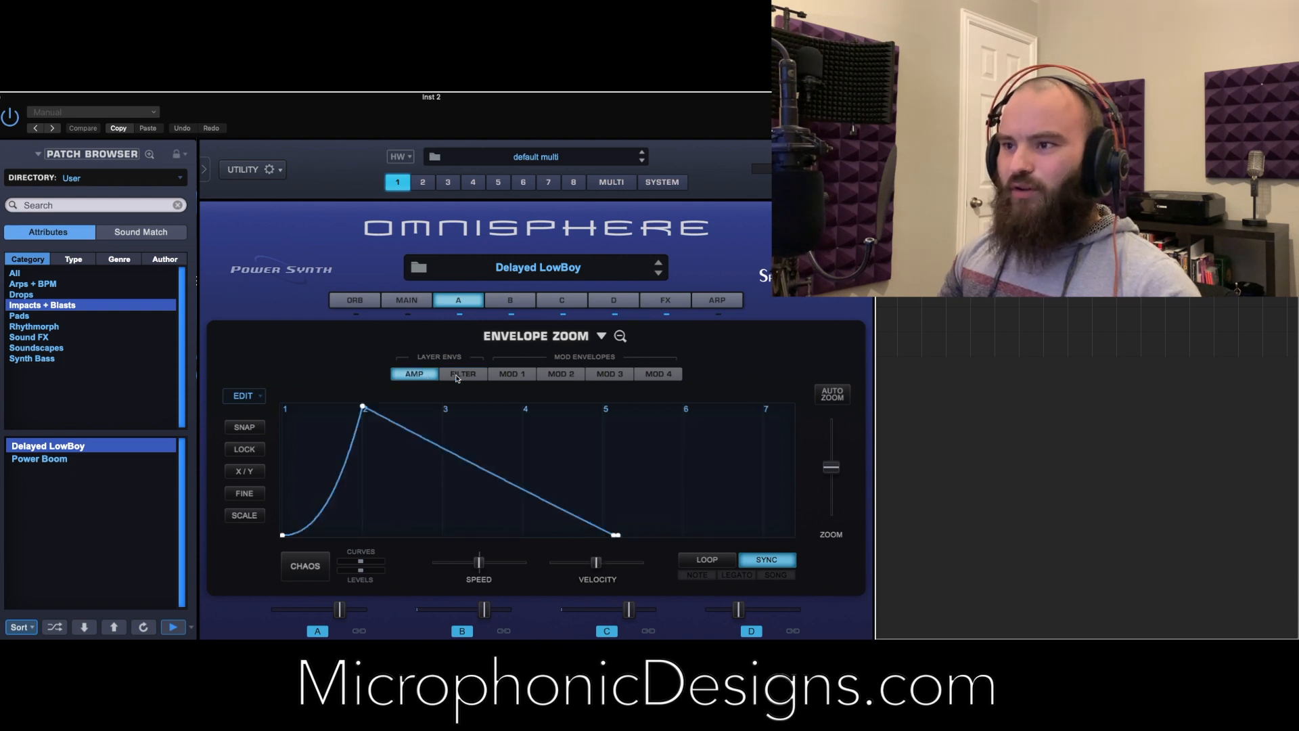
left_click(458, 377)
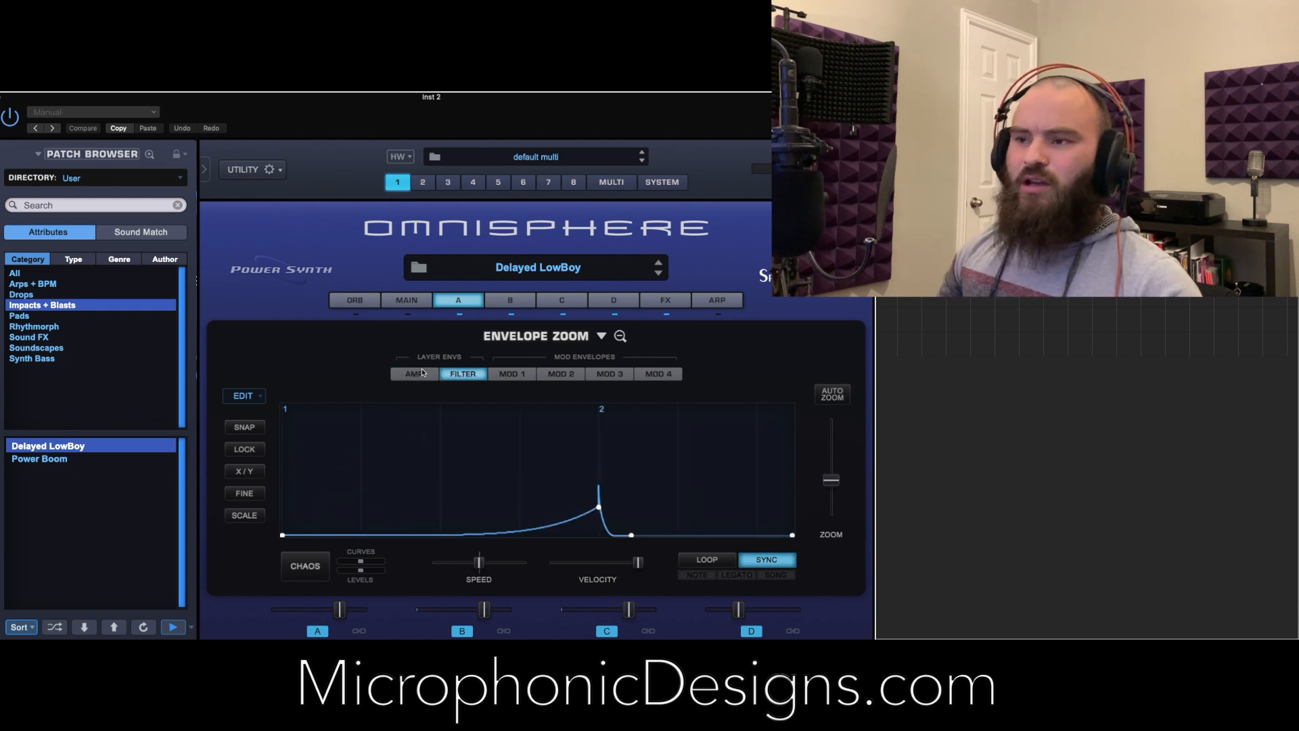
scroll(580, 466, "down", 3)
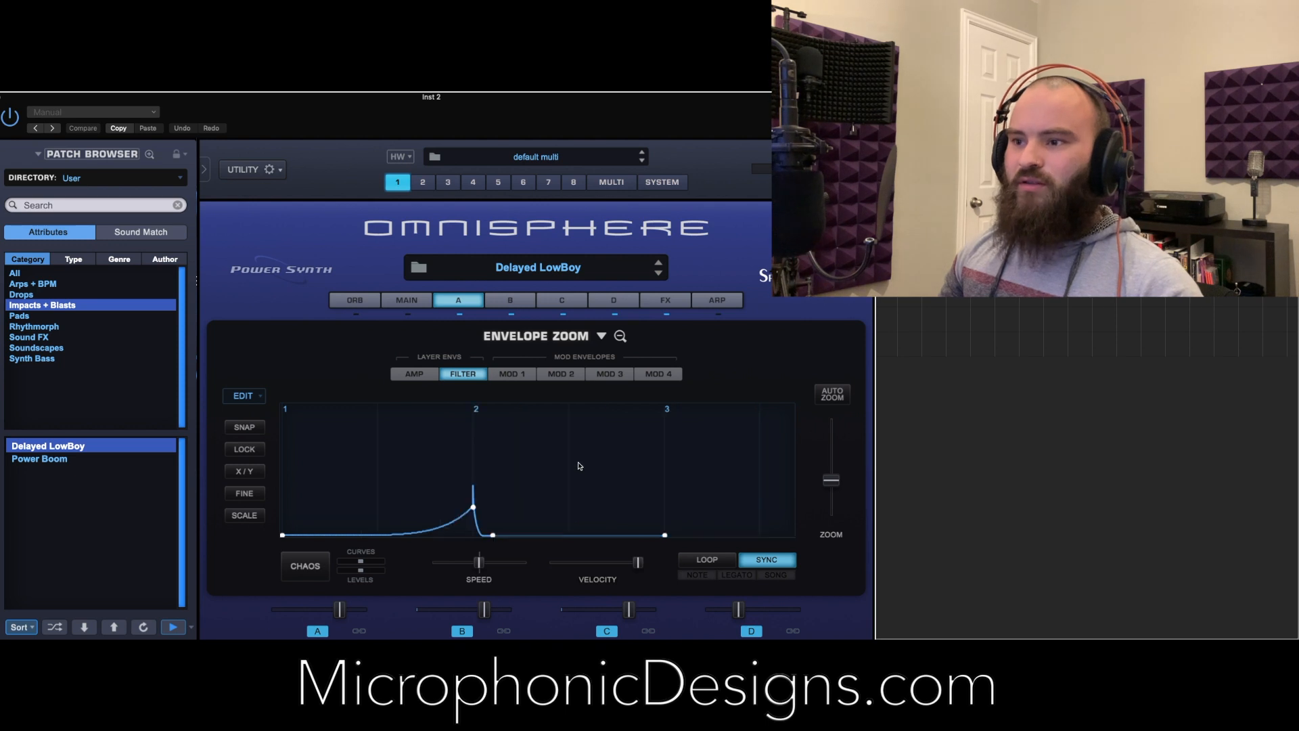
Compare the filter envelopes of layers B, C and D with the one in layer A
left_click(509, 302)
left_click(541, 301)
left_click(601, 301)
left_click(561, 302)
left_click(510, 301)
left_click(458, 301)
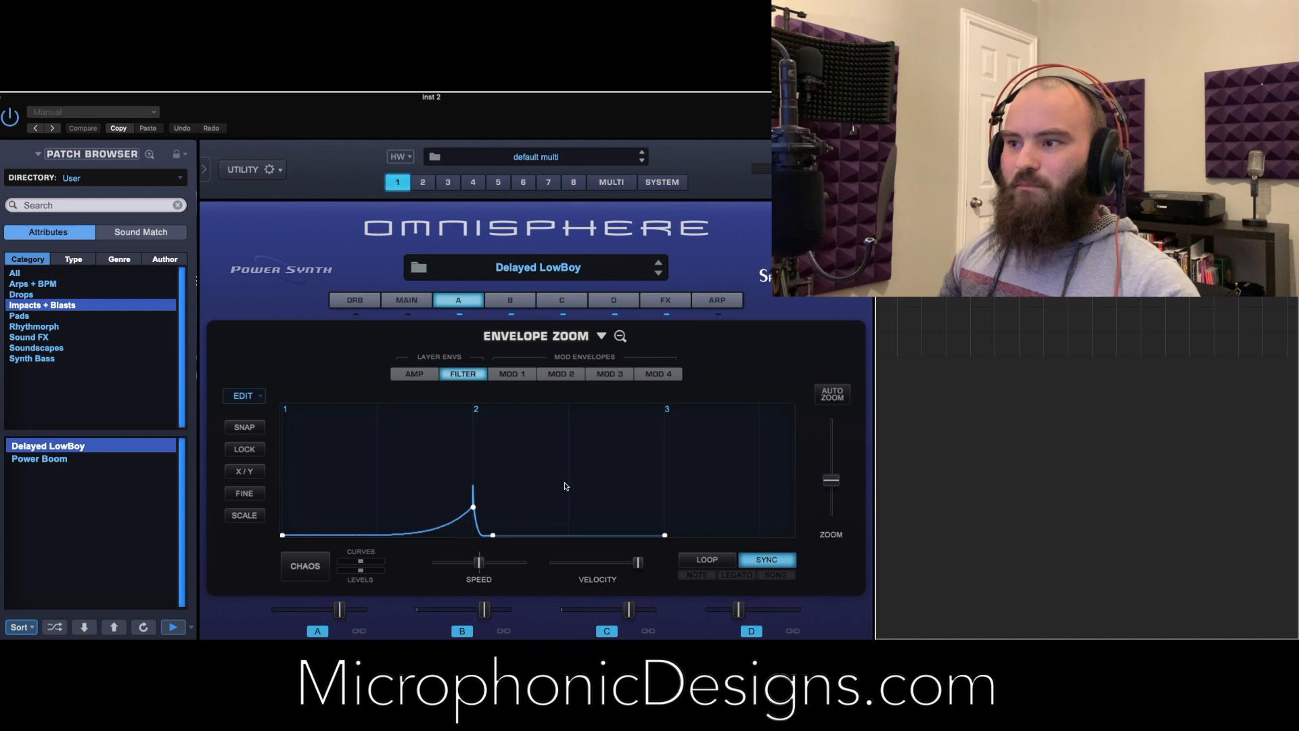
scroll(648, 473, "down", 5)
scroll(492, 469, "up", 2)
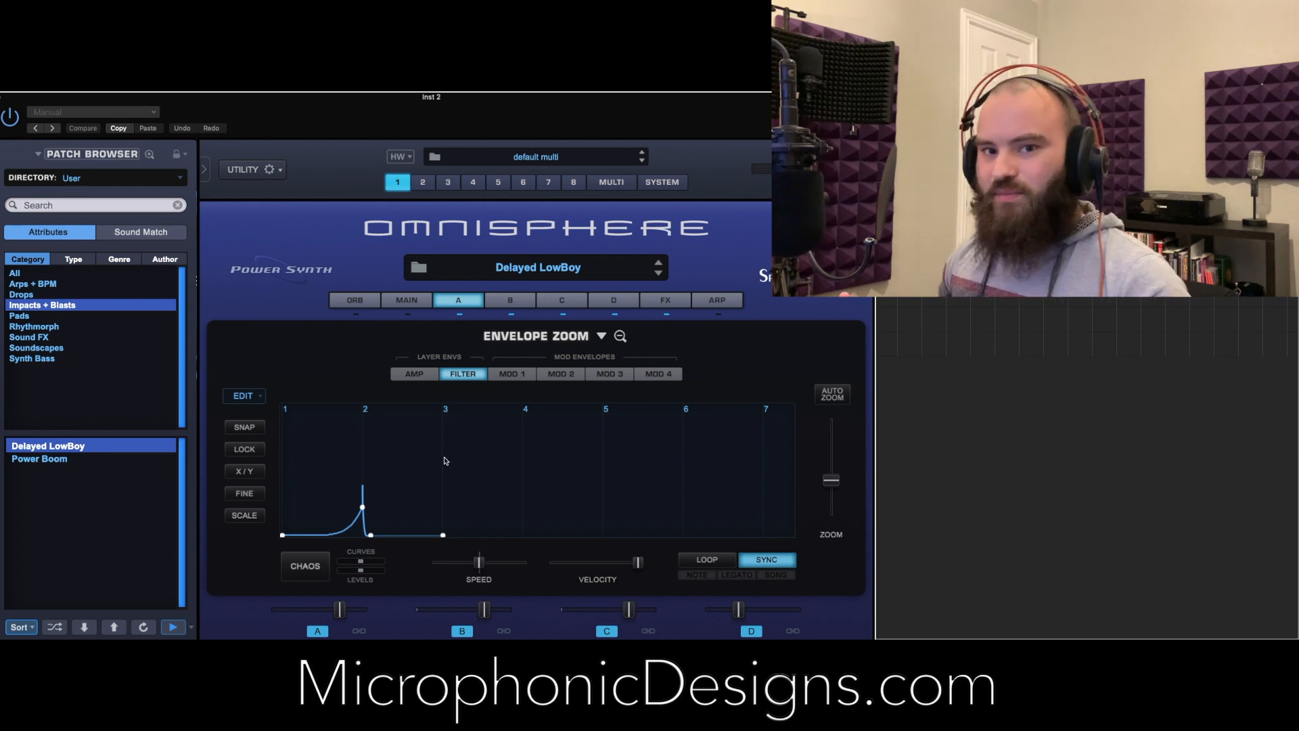
Compare layer A's Mod 1 and amp envelopes with layer B's amp and filter envelopes
left_click(512, 375)
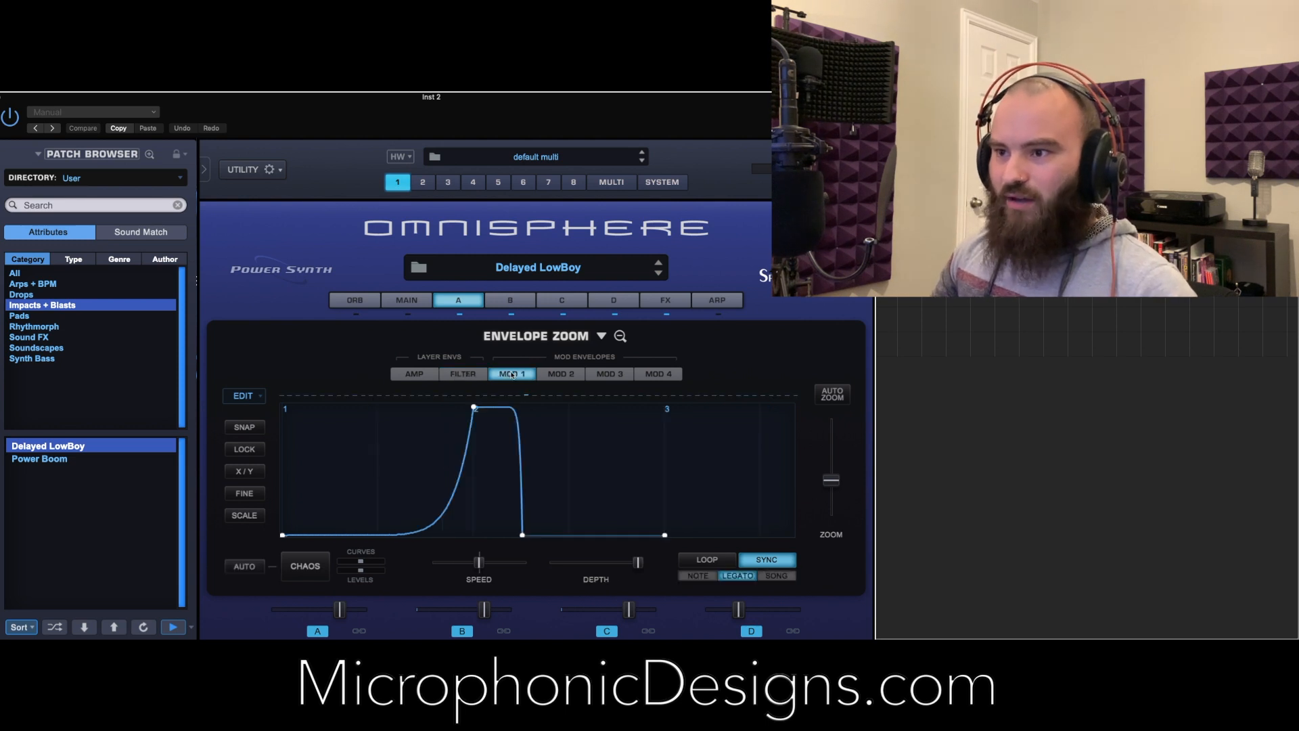
left_click(414, 373)
left_click(508, 303)
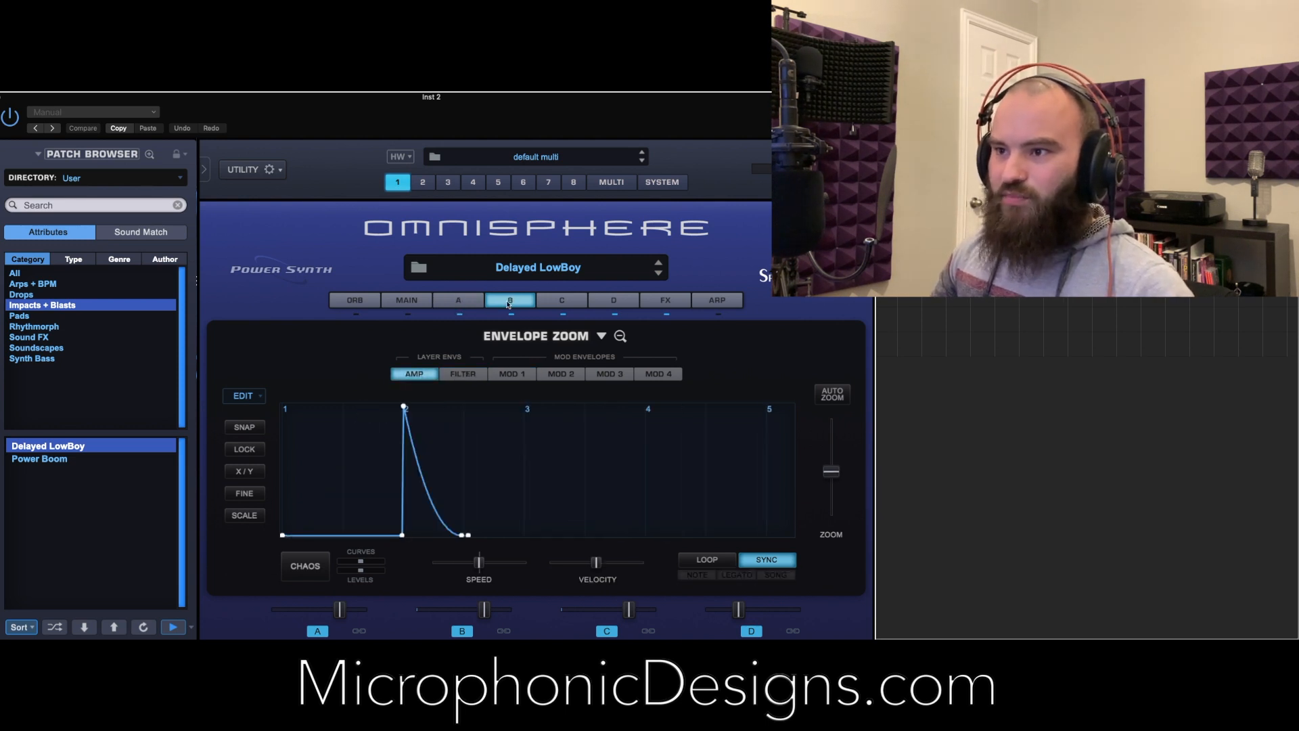
left_click(471, 375)
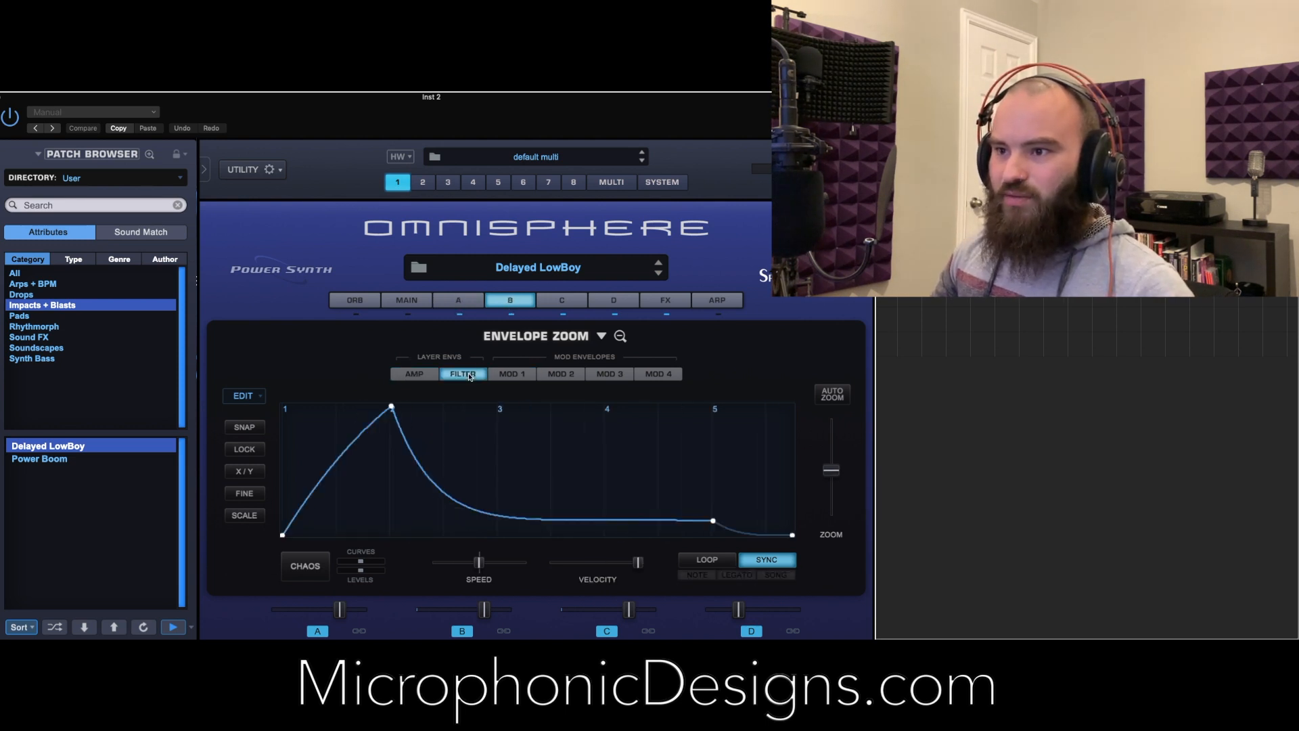
left_click(426, 379)
left_click(470, 305)
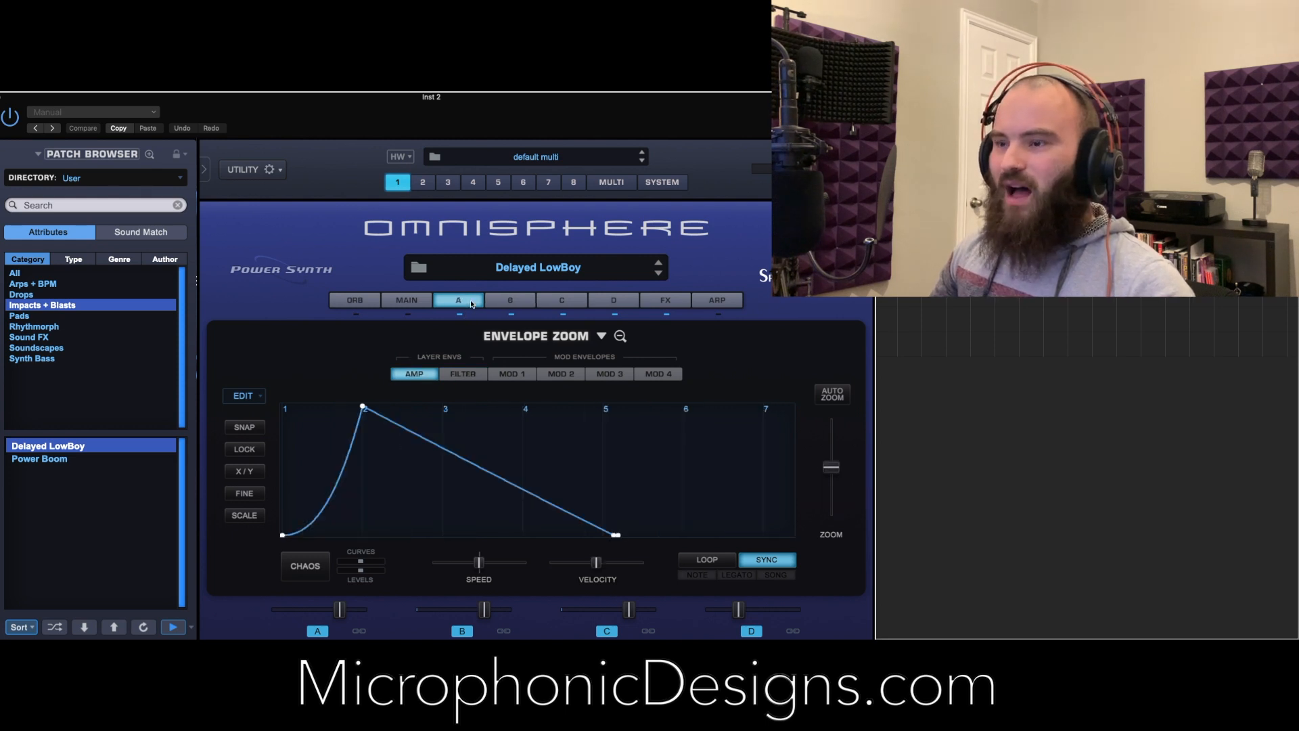
left_click_drag(423, 99, 432, 99)
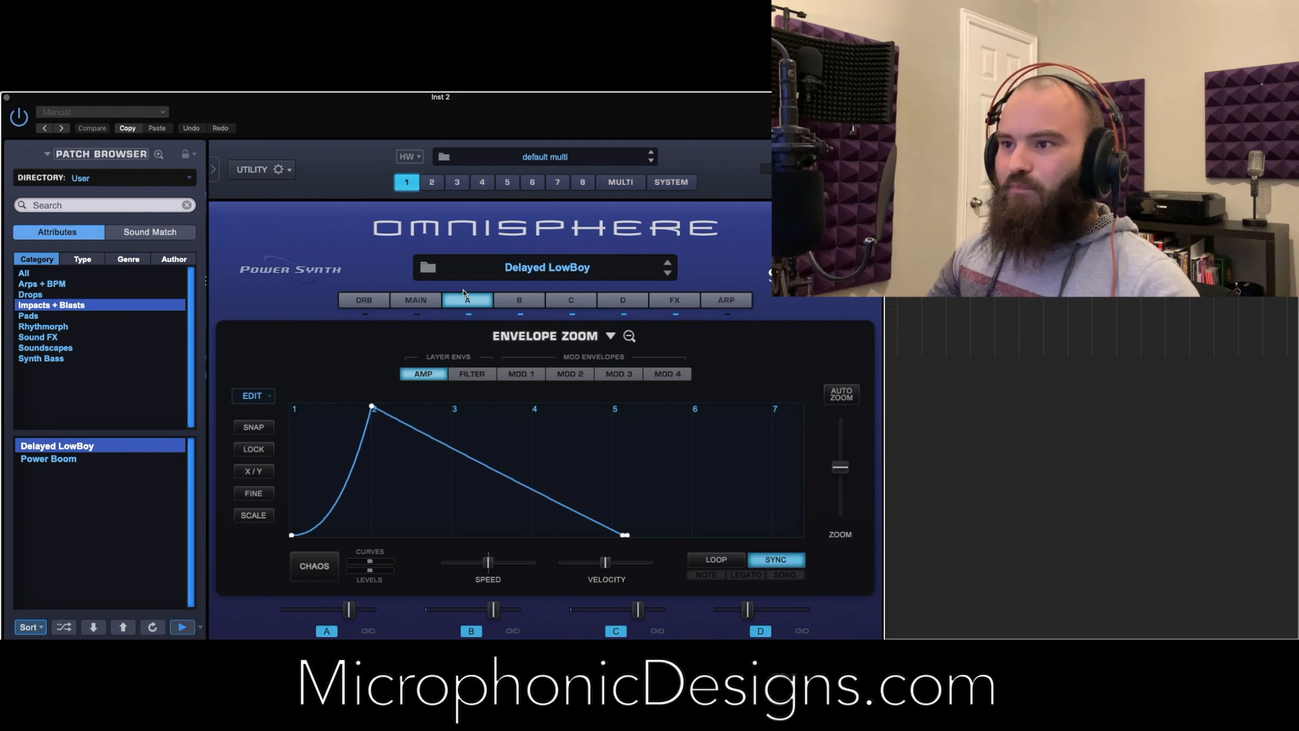
left_click(506, 302)
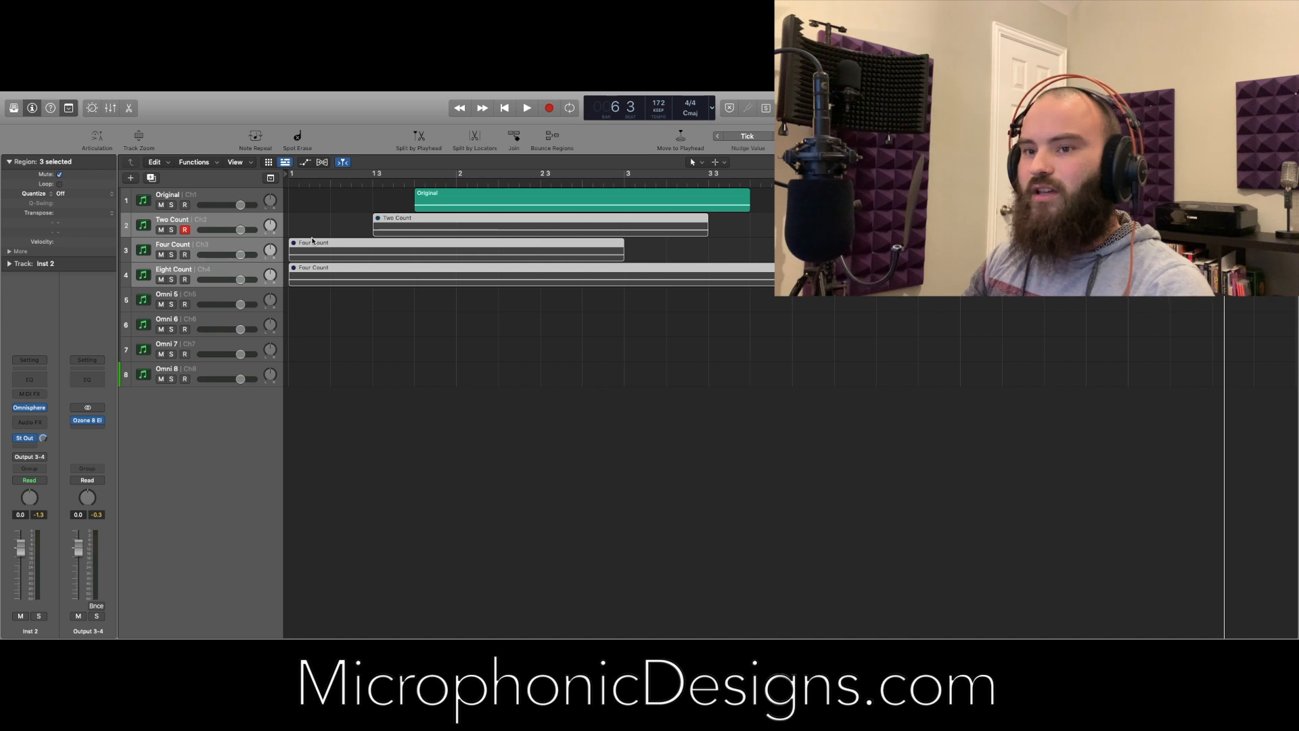
Open the Omnisphere instrument on the Inst 2 channel beside the track list and select the Original track
left_click(29, 408)
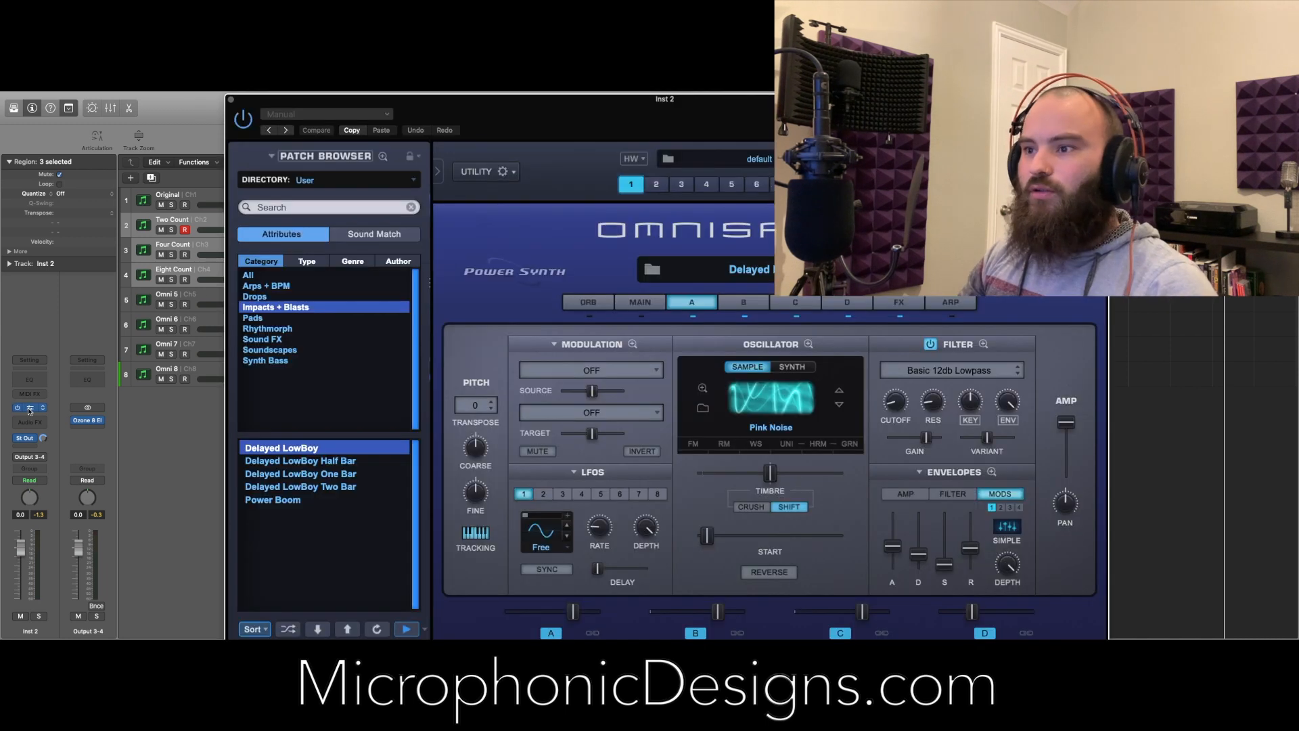
left_click_drag(845, 97, 949, 97)
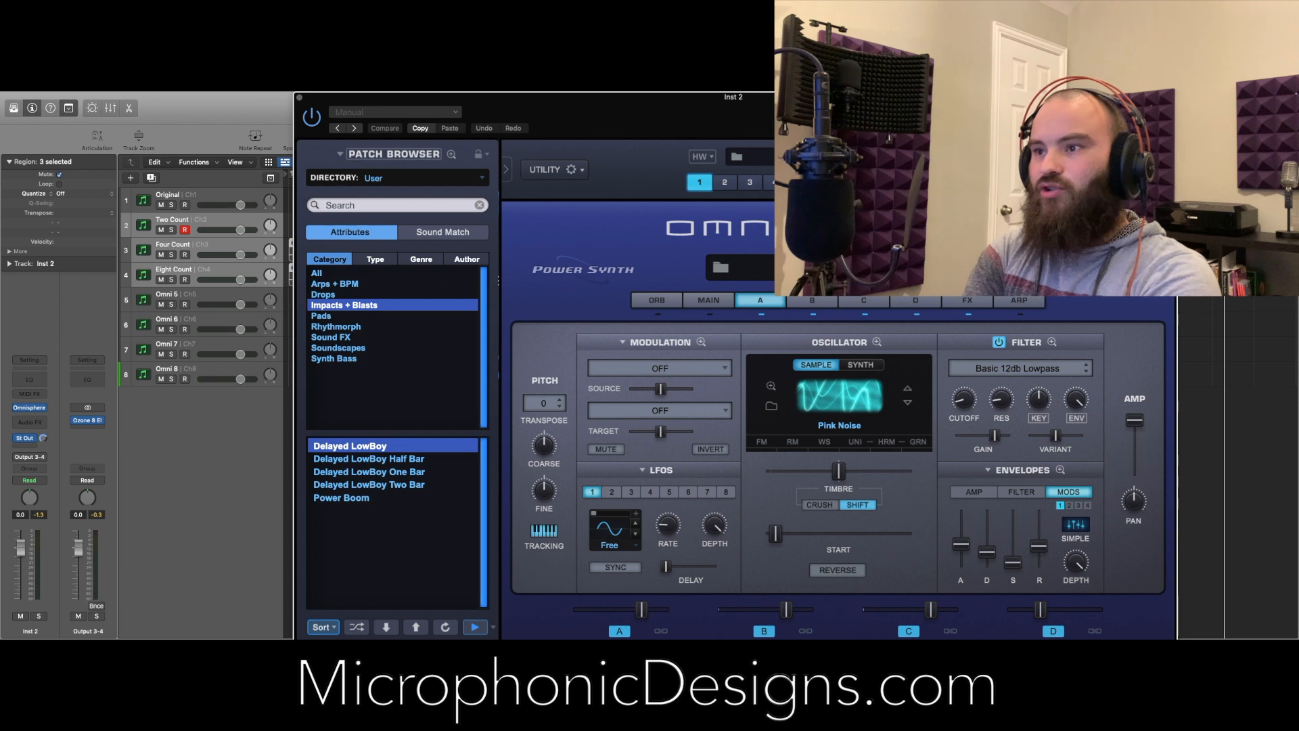
left_click(205, 197)
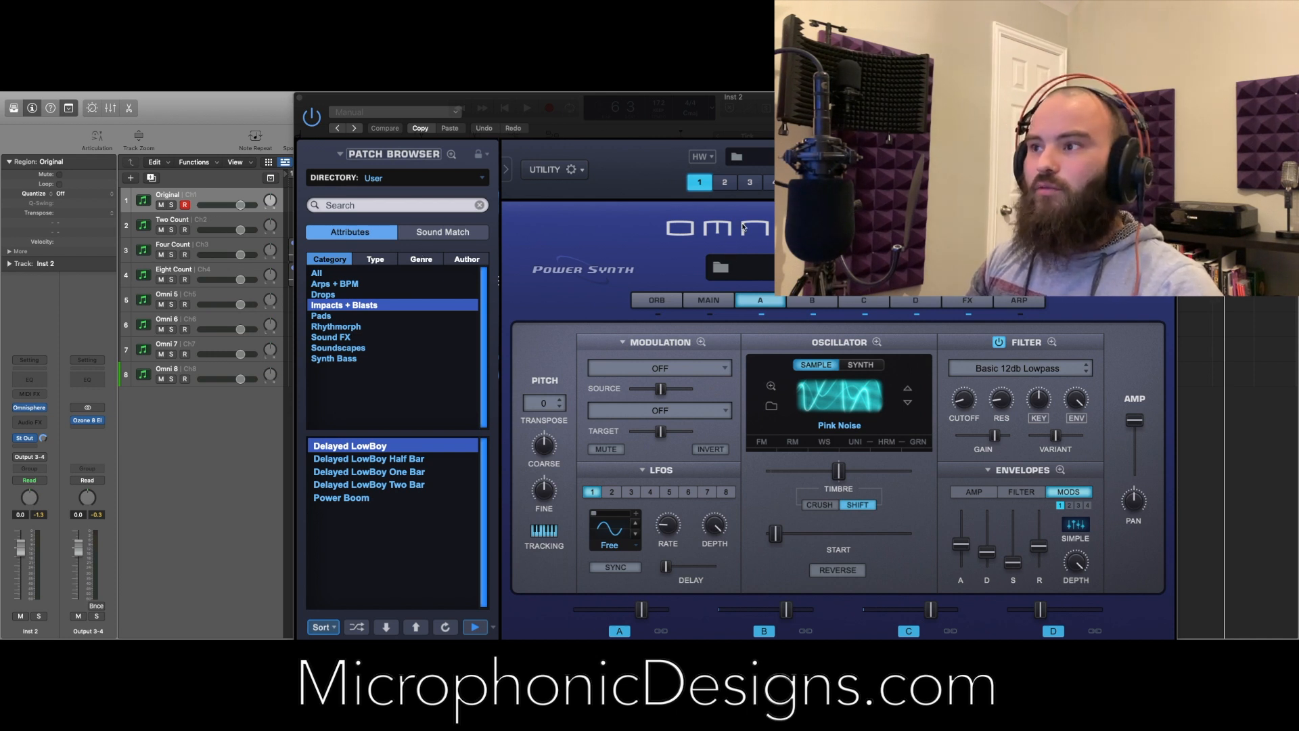
View the patches loaded in parts 2 and 3, moving the plug-in window so the patch name is readable
left_click(726, 183)
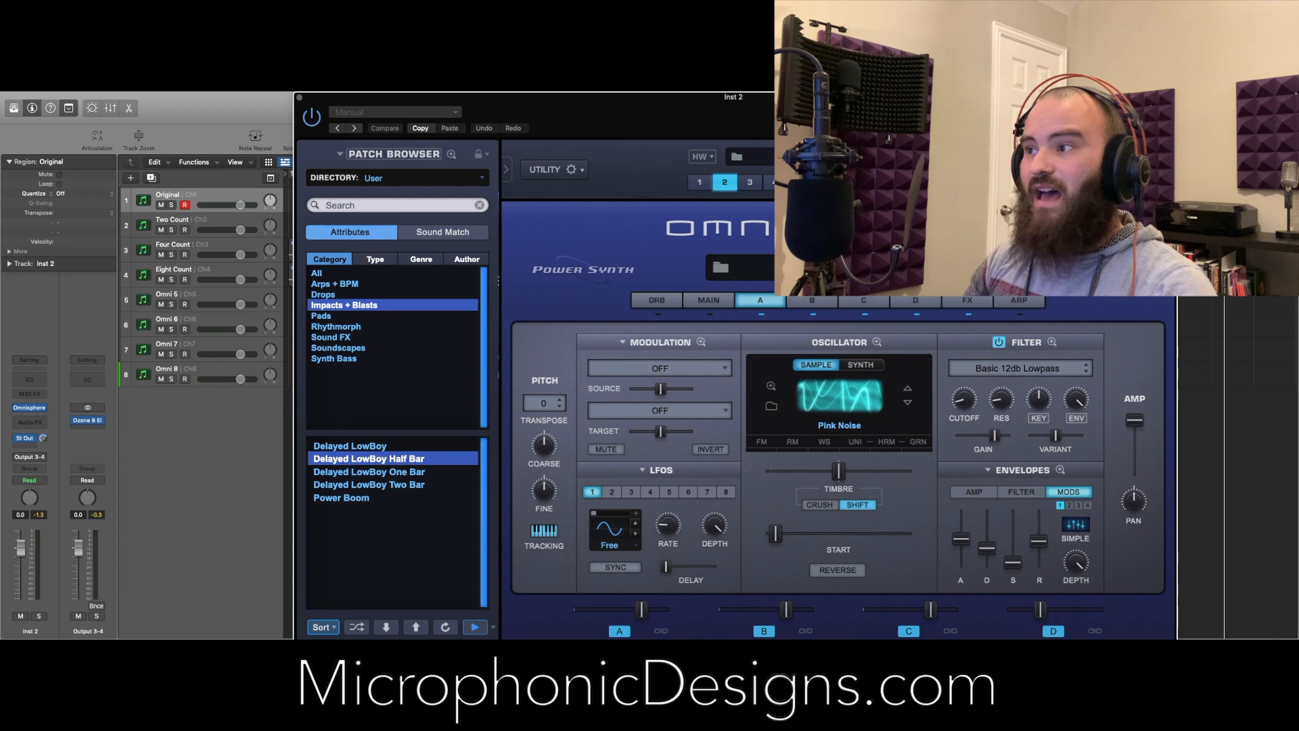
left_click(750, 183)
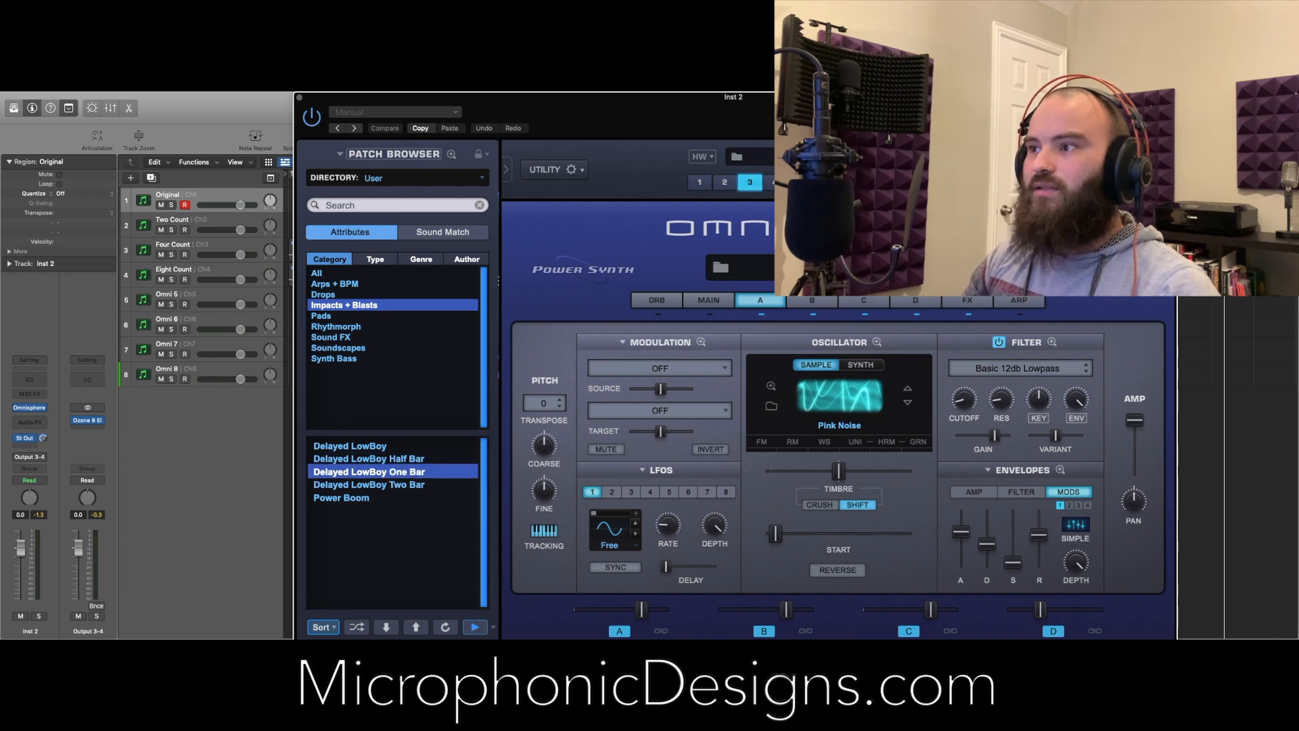
left_click_drag(972, 120, 605, 137)
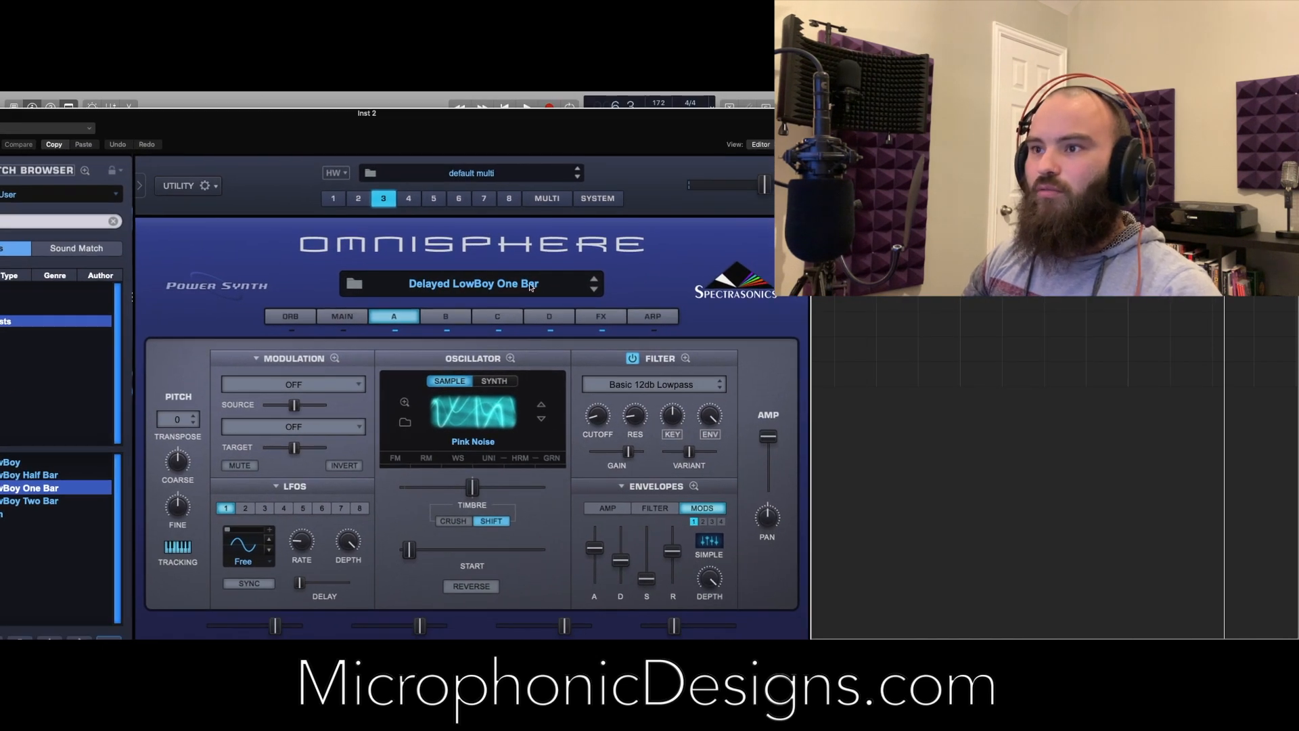
left_click(359, 199)
left_click_drag(652, 128, 603, 111)
mouse_move(484, 113)
left_mouse_down()
mouse_move(572, 141)
mouse_move(493, 113)
left_mouse_up()
left_click_drag(345, 120, 416, 120)
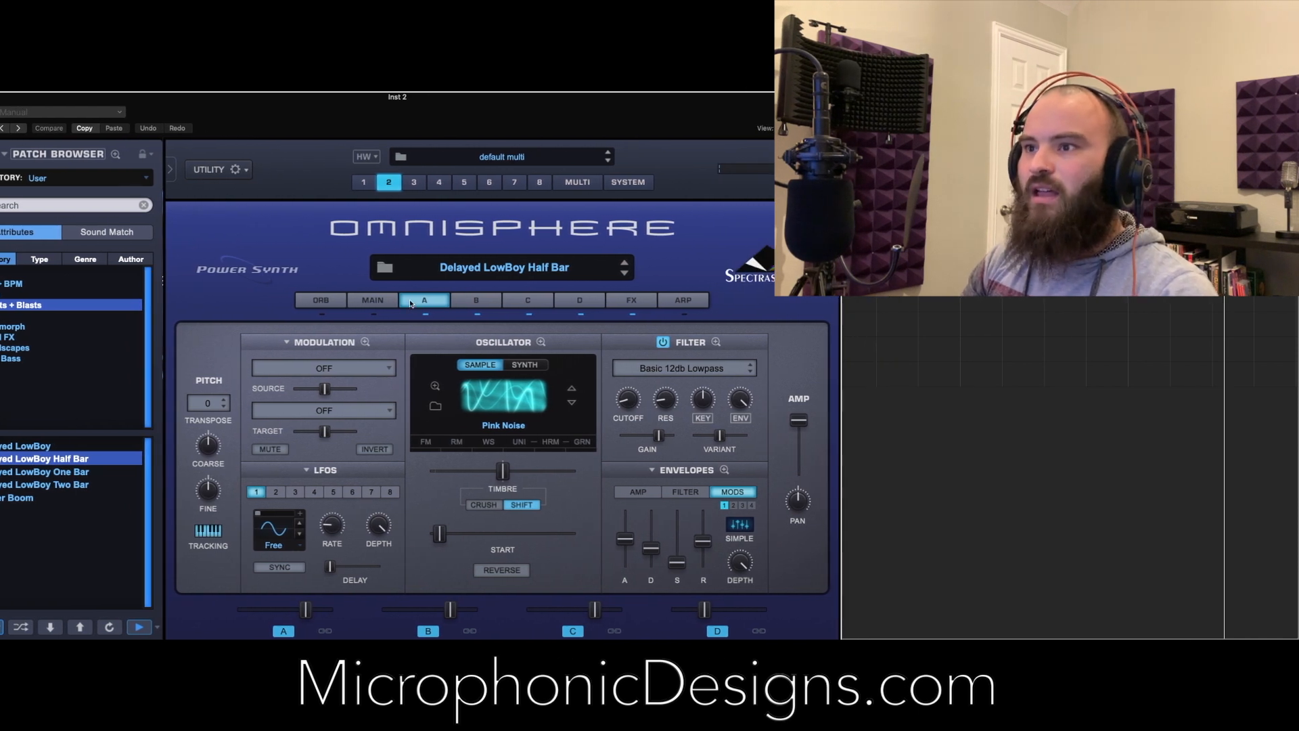
Review the Delayed LowBoy patch variations loaded in parts 1 to 4 of the multi
left_click(363, 183)
left_click(388, 183)
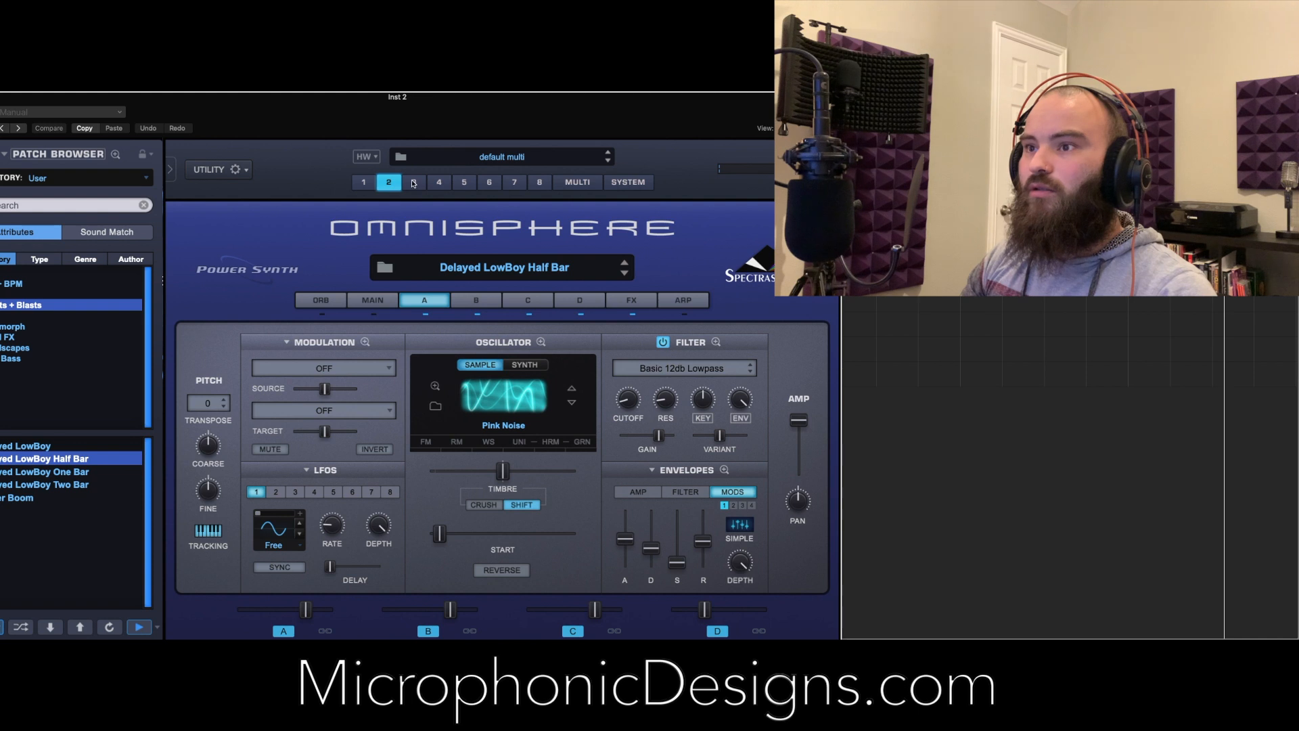
left_click(413, 183)
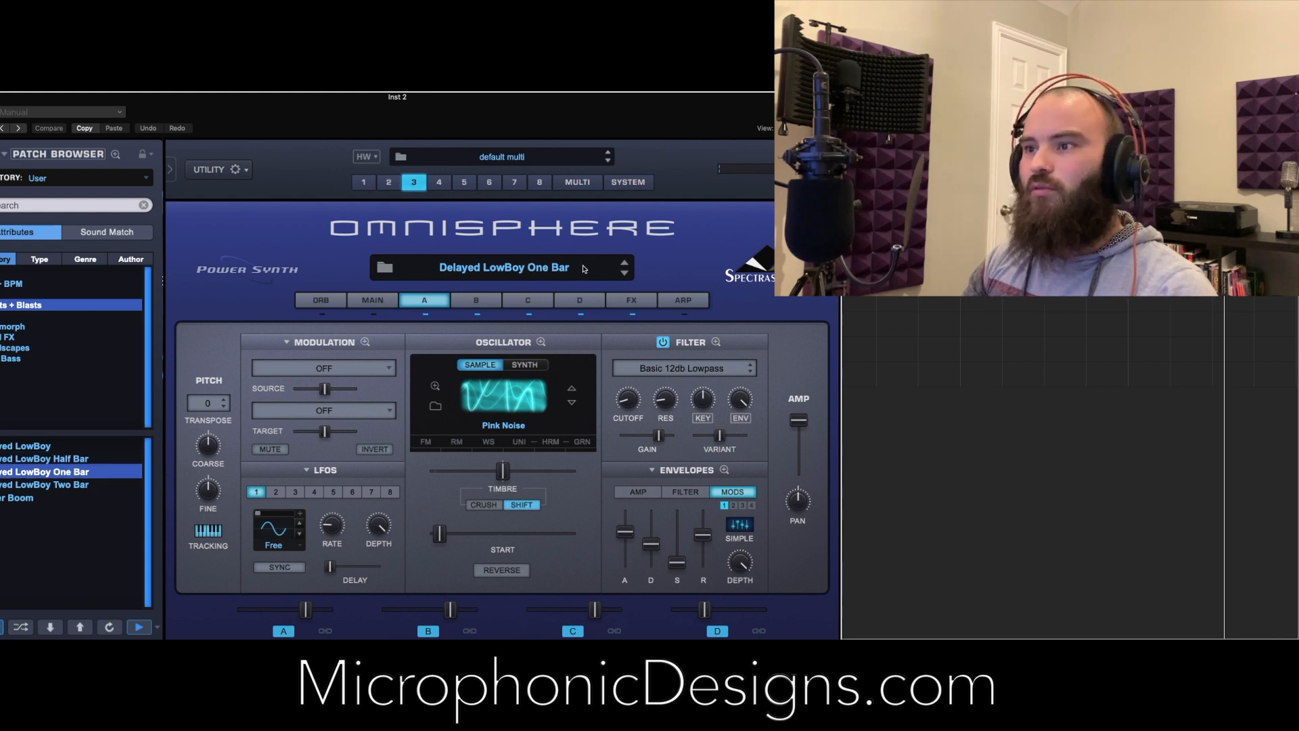
left_click(437, 183)
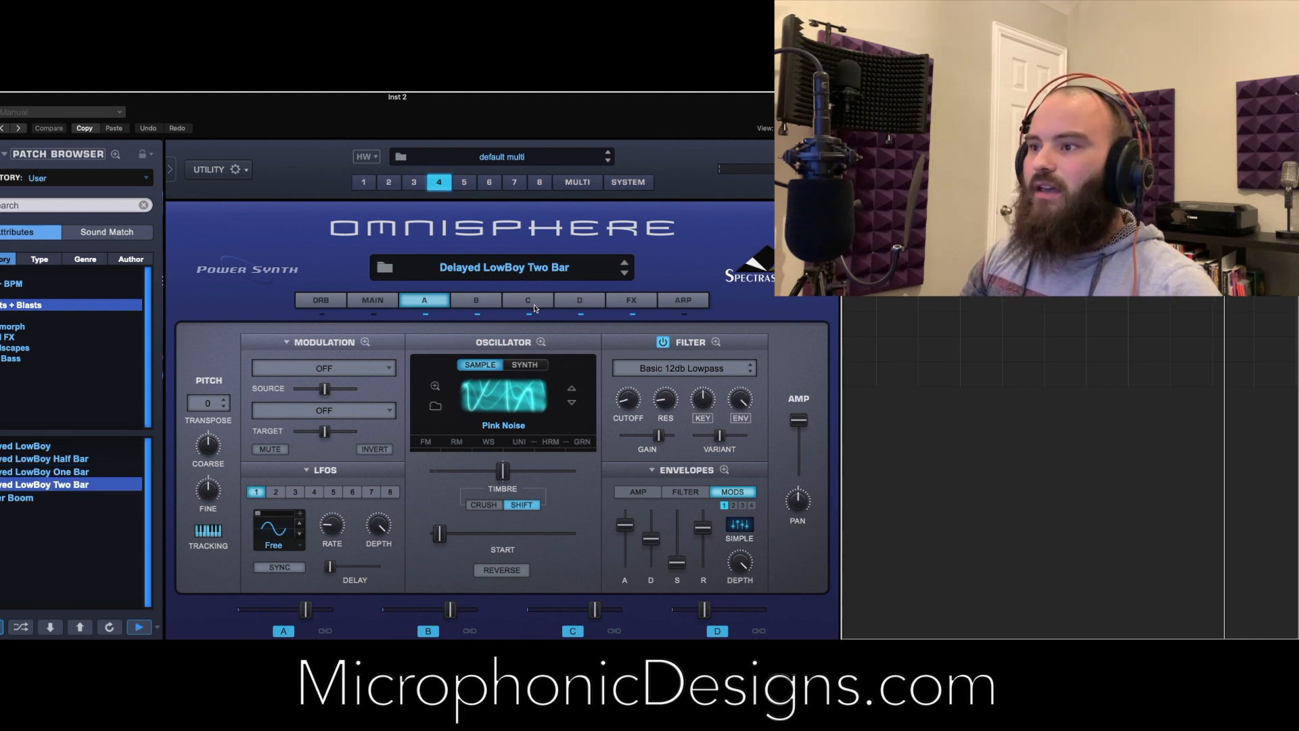
left_click(414, 184)
left_click(396, 184)
left_click(415, 183)
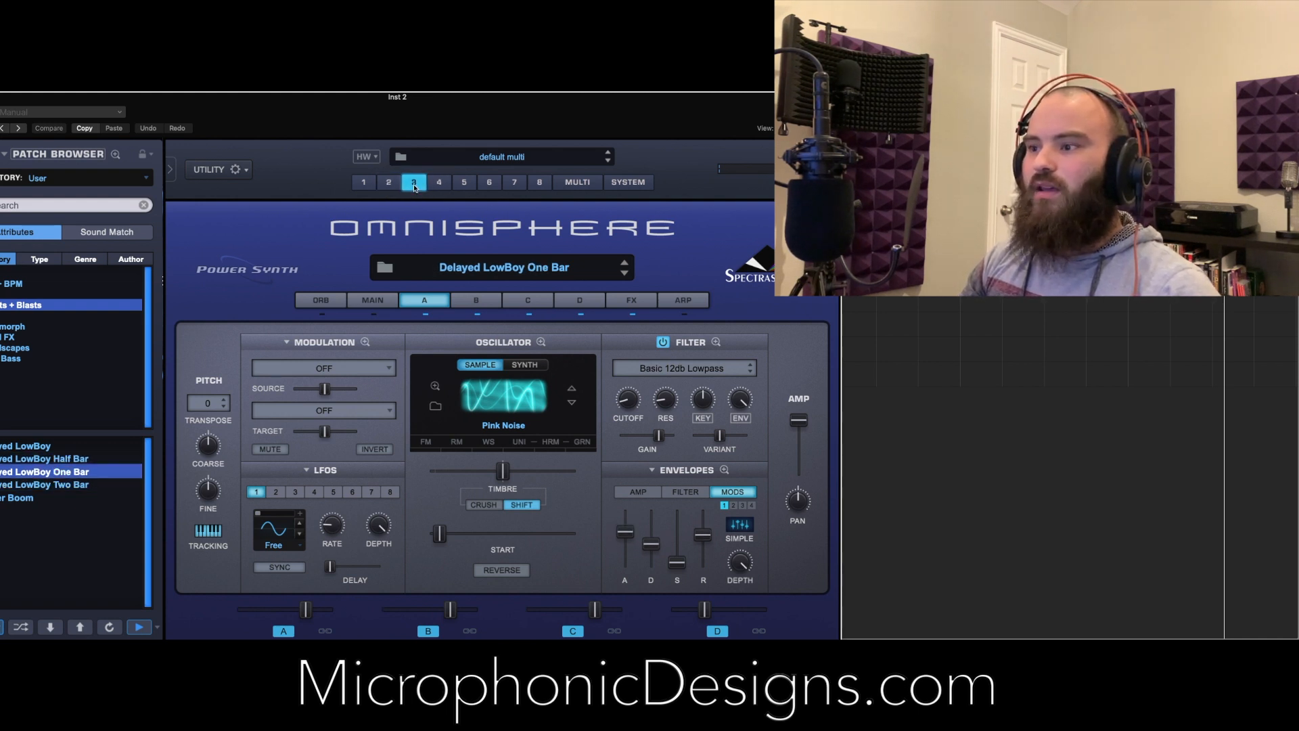
Open the enlarged envelope view for layer A of the Delayed LowBoy Half Bar patch in part 2
left_click(388, 184)
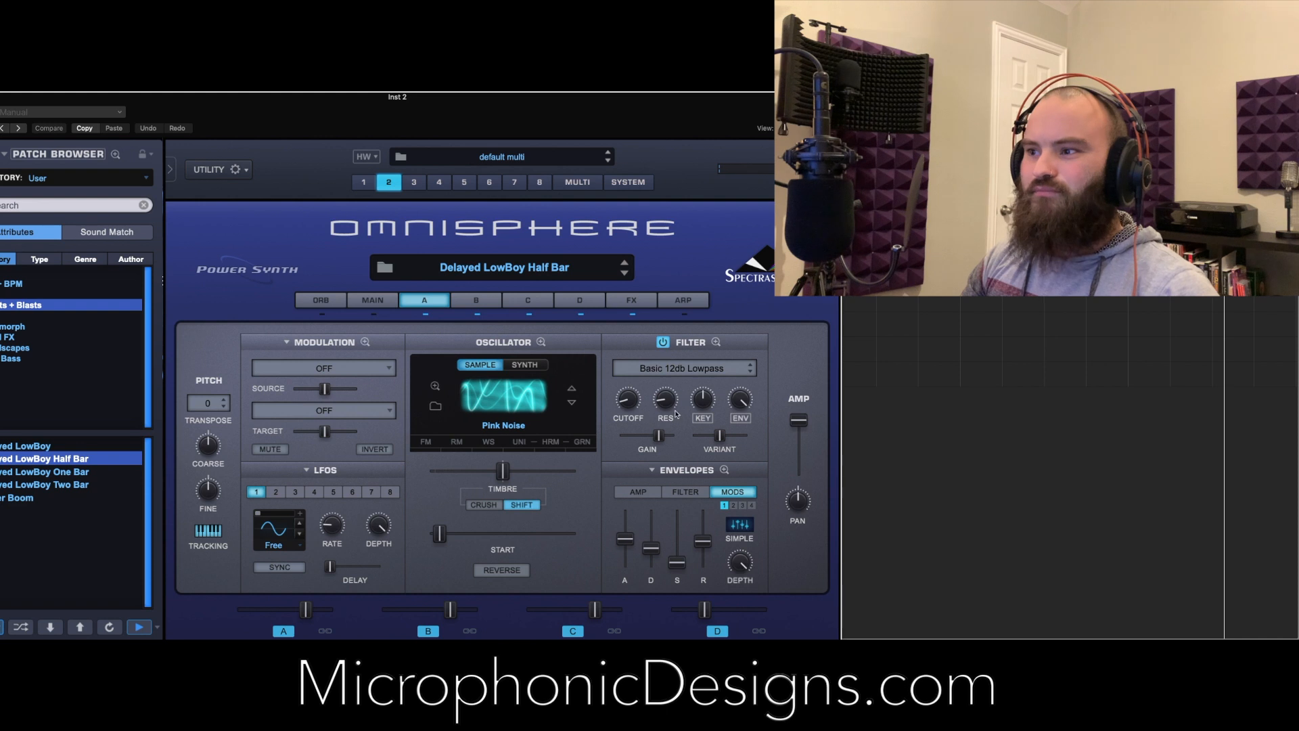
left_click(724, 471)
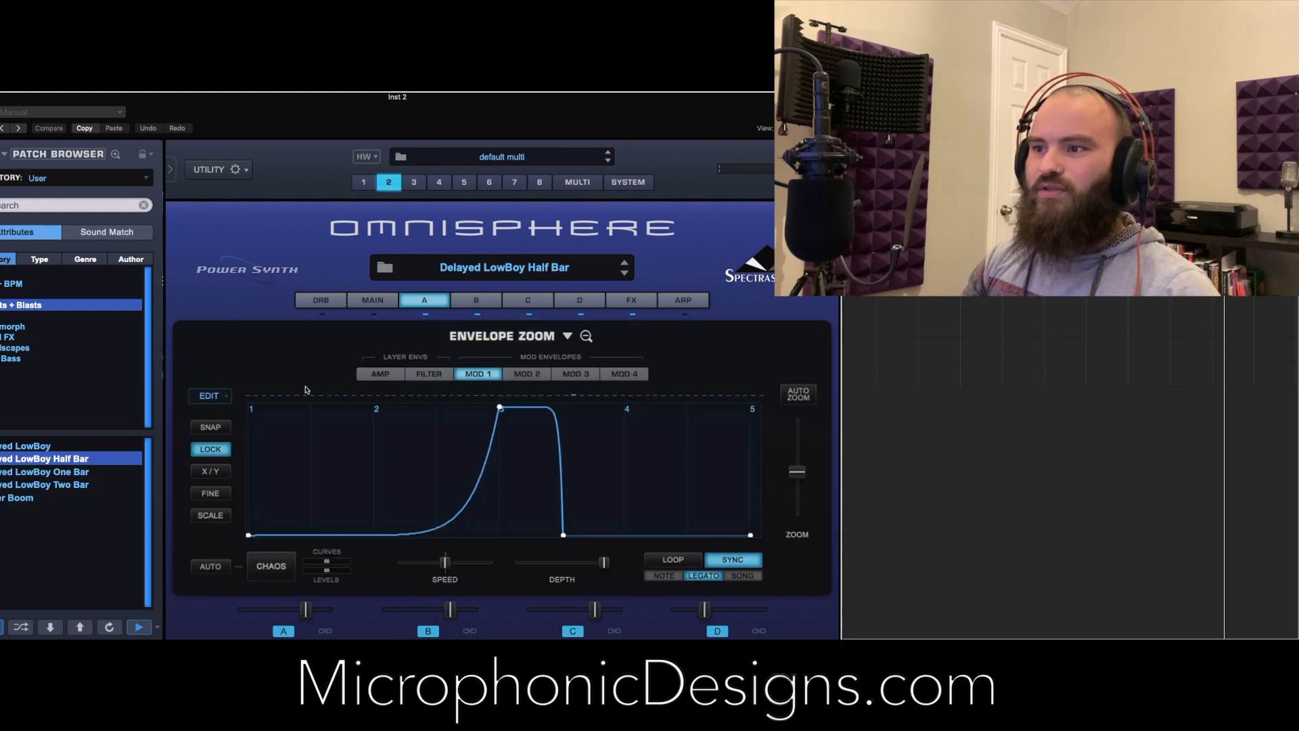
Show layer A's amp envelope of the Delayed LowBoy Half Bar patch in the enlarged envelope view
left_click(229, 398)
left_click(224, 413)
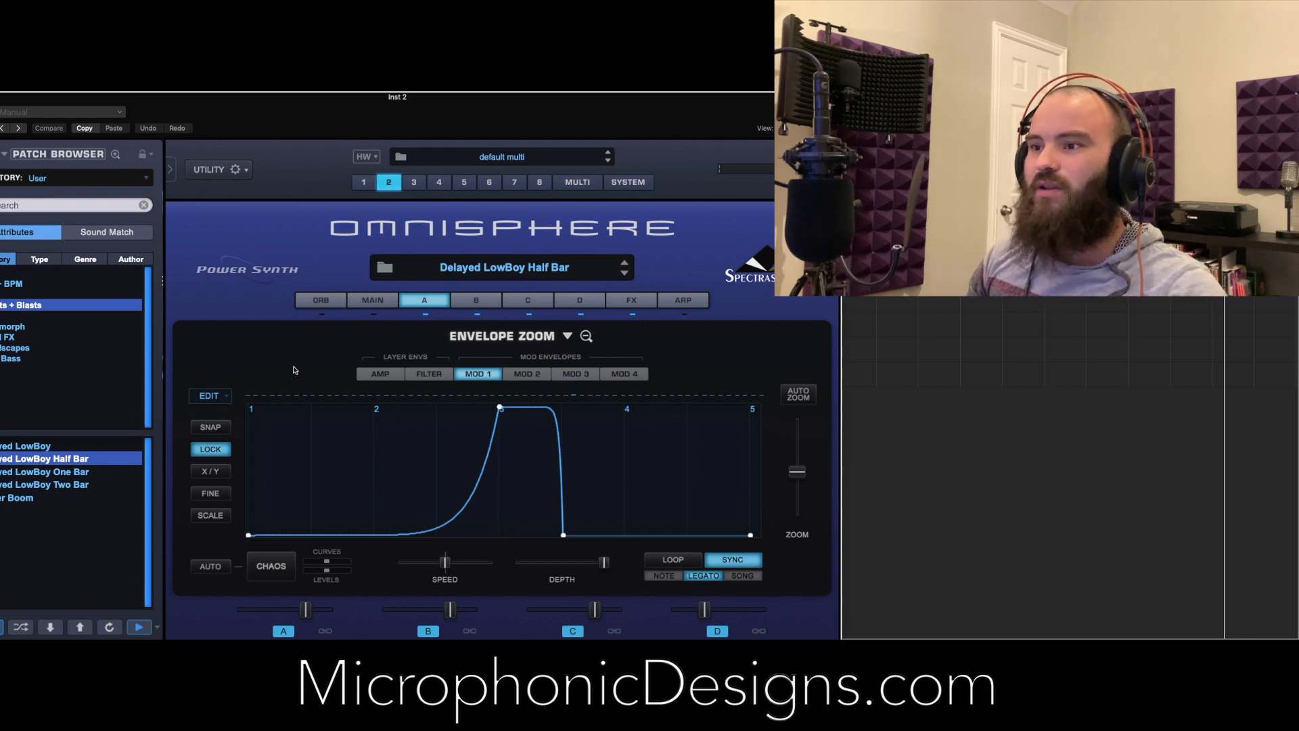
left_click(382, 374)
scroll(459, 464, "down", 2)
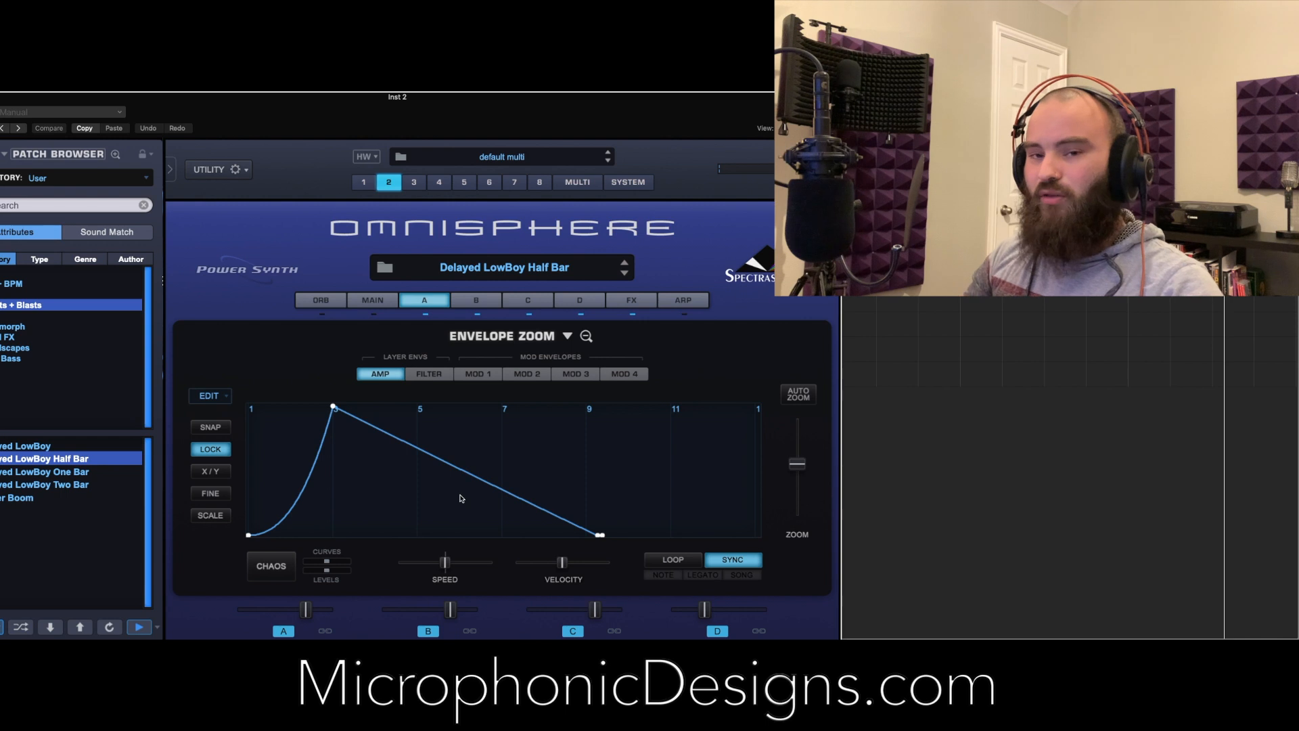
Compare the amp envelopes of the patch's other layers with layer A's, finishing on layer A's main settings page
left_click(476, 300)
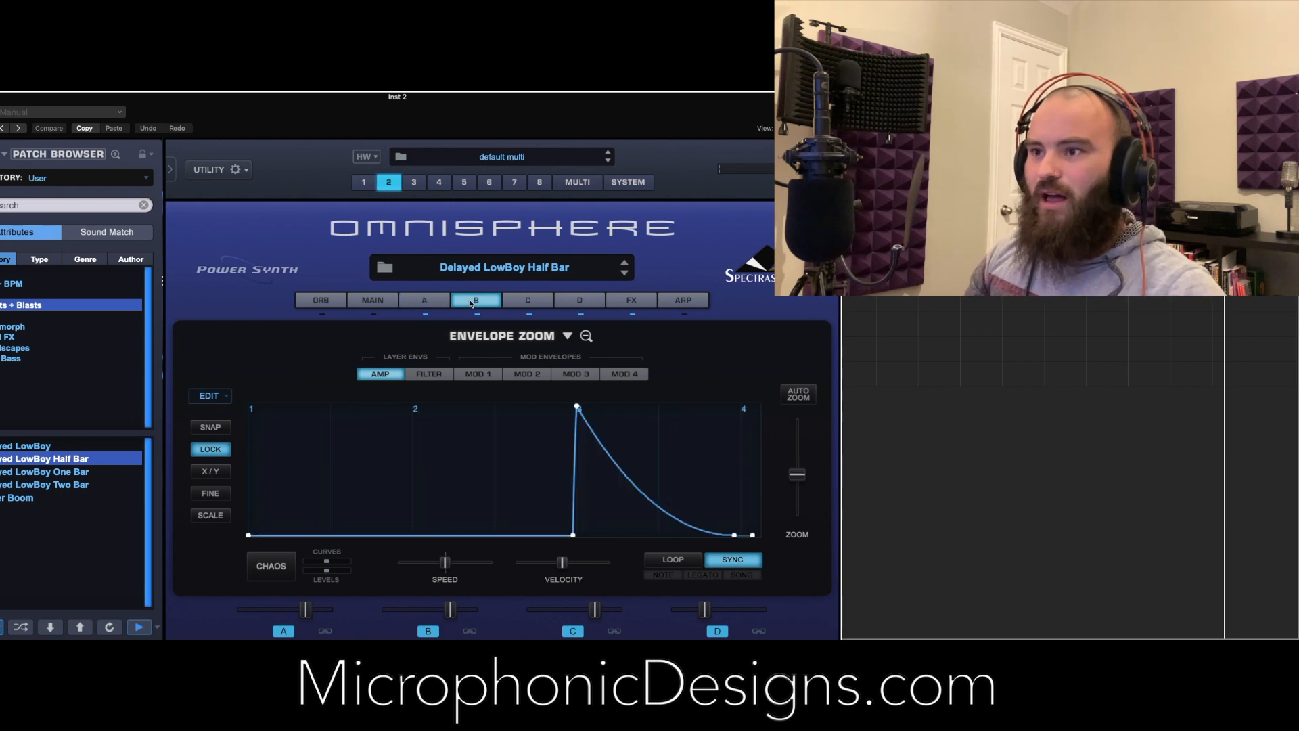
left_click(440, 300)
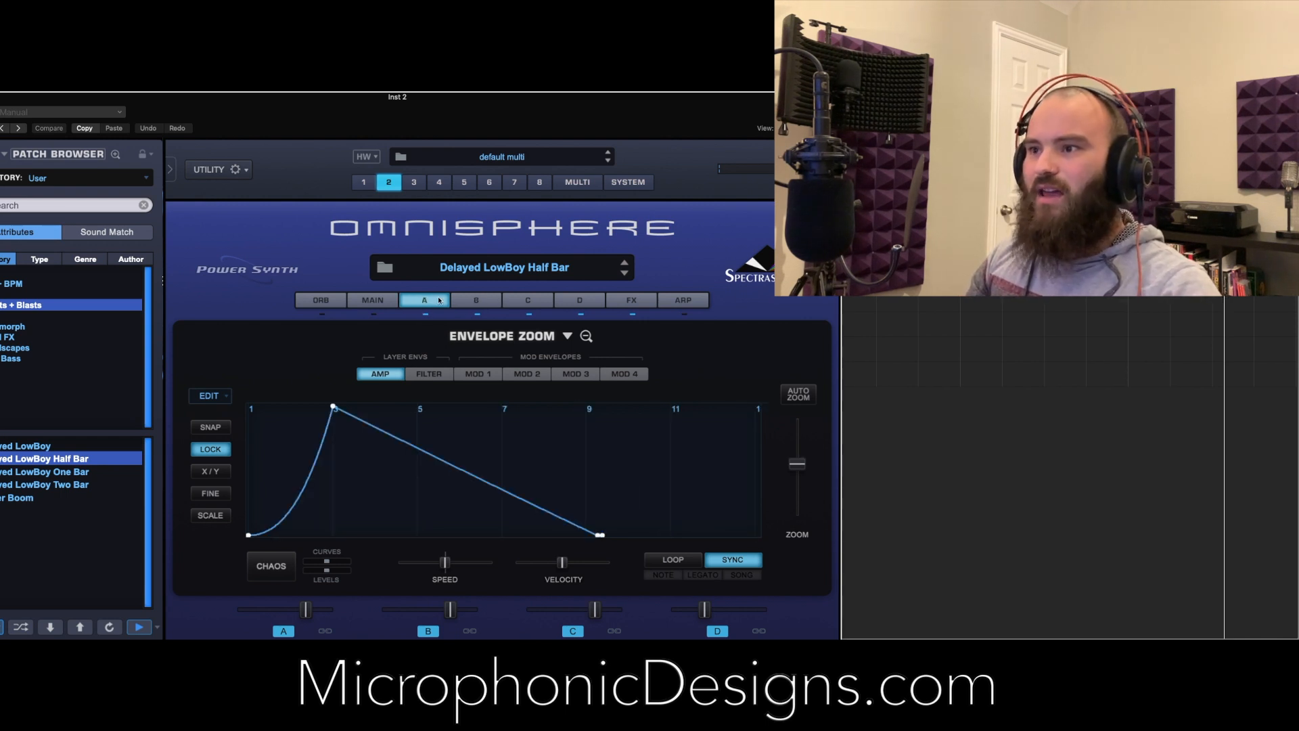
left_click(514, 300)
left_click(567, 304)
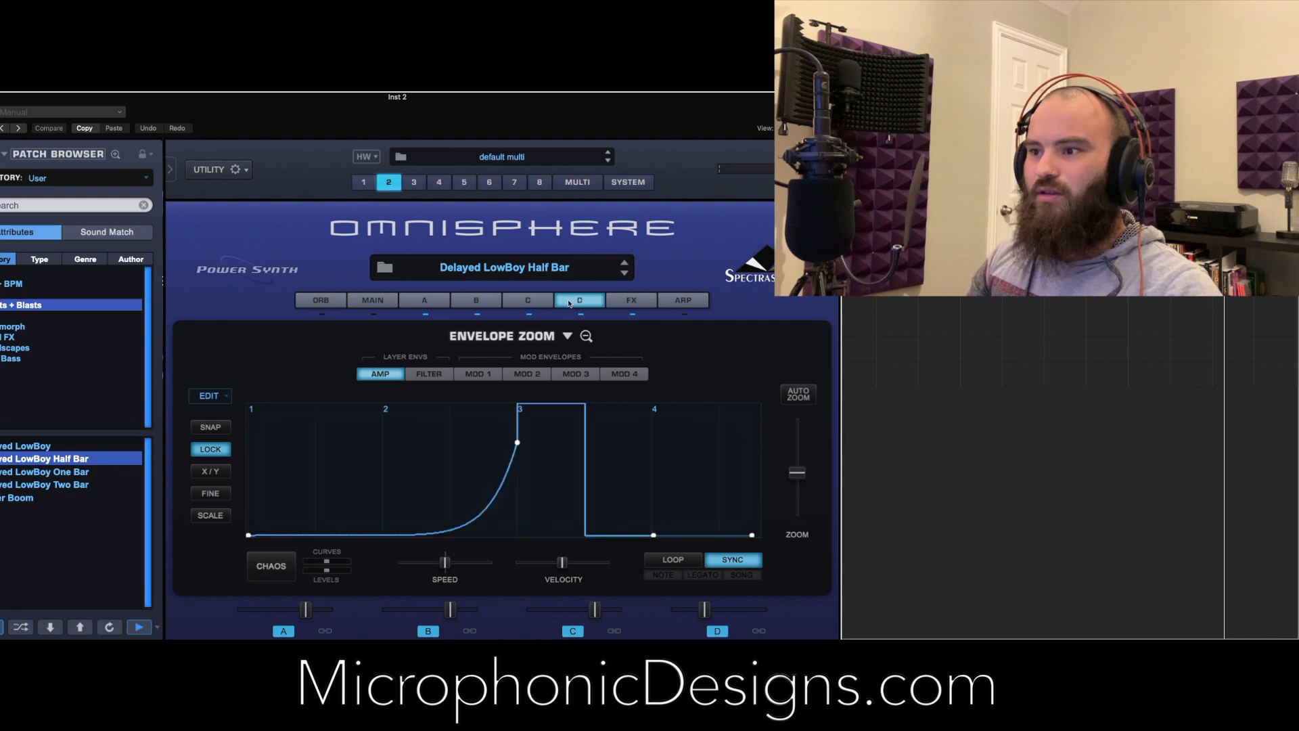
left_click(494, 302)
left_click(439, 305)
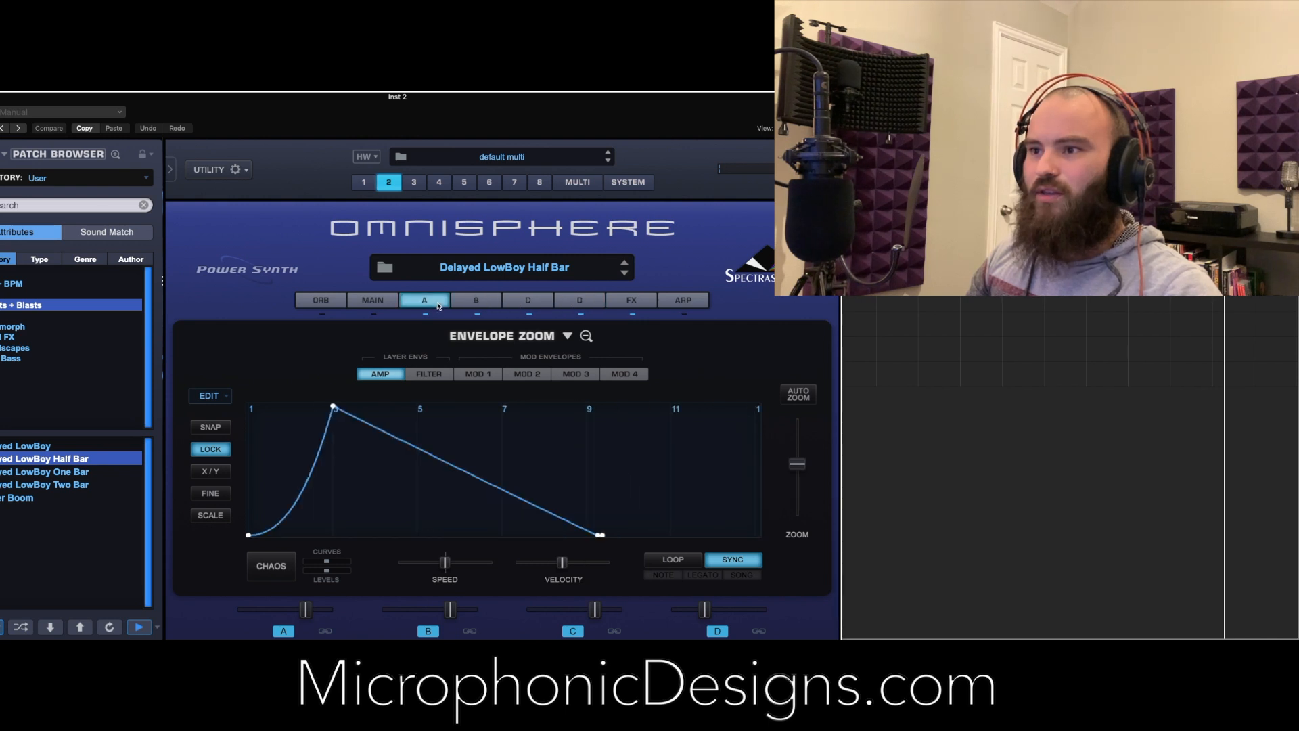
left_click(438, 305)
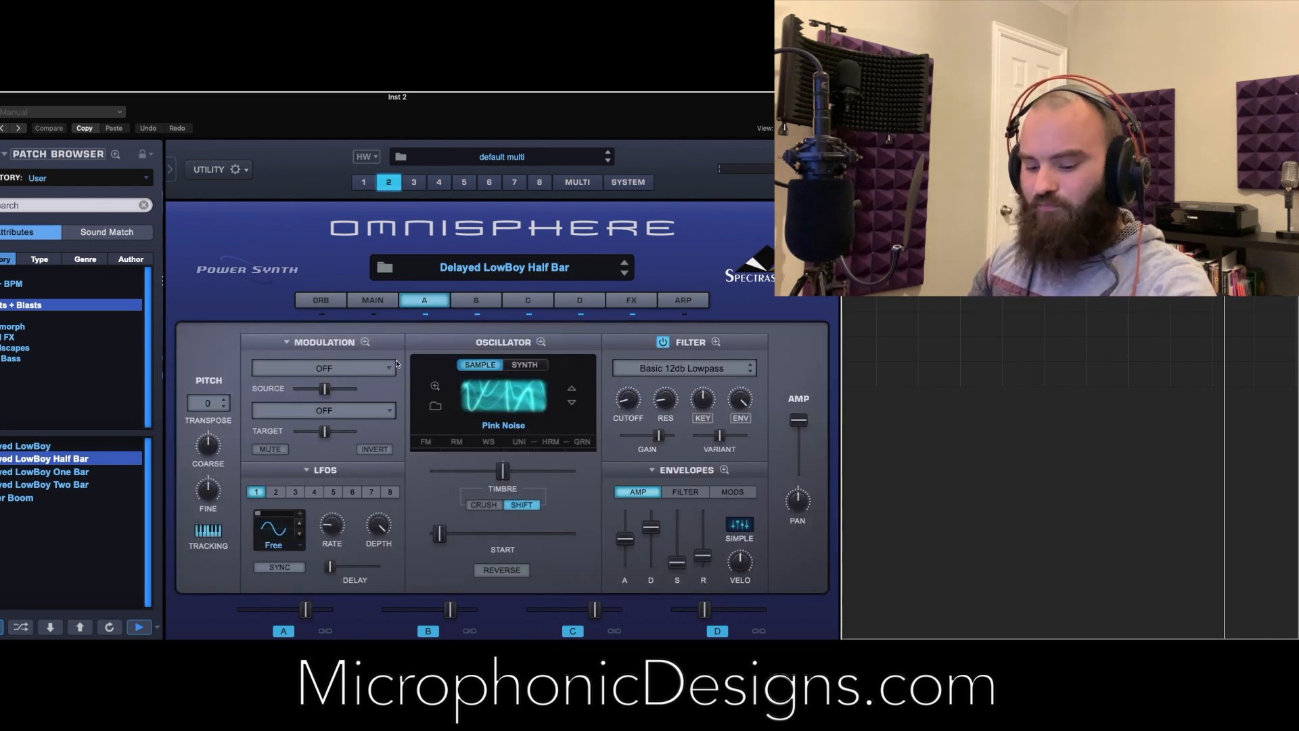
Bypass the St Out routing on the Inst 2 channel strip and select part 1 in Omnisphere
left_click_drag(514, 121, 741, 122)
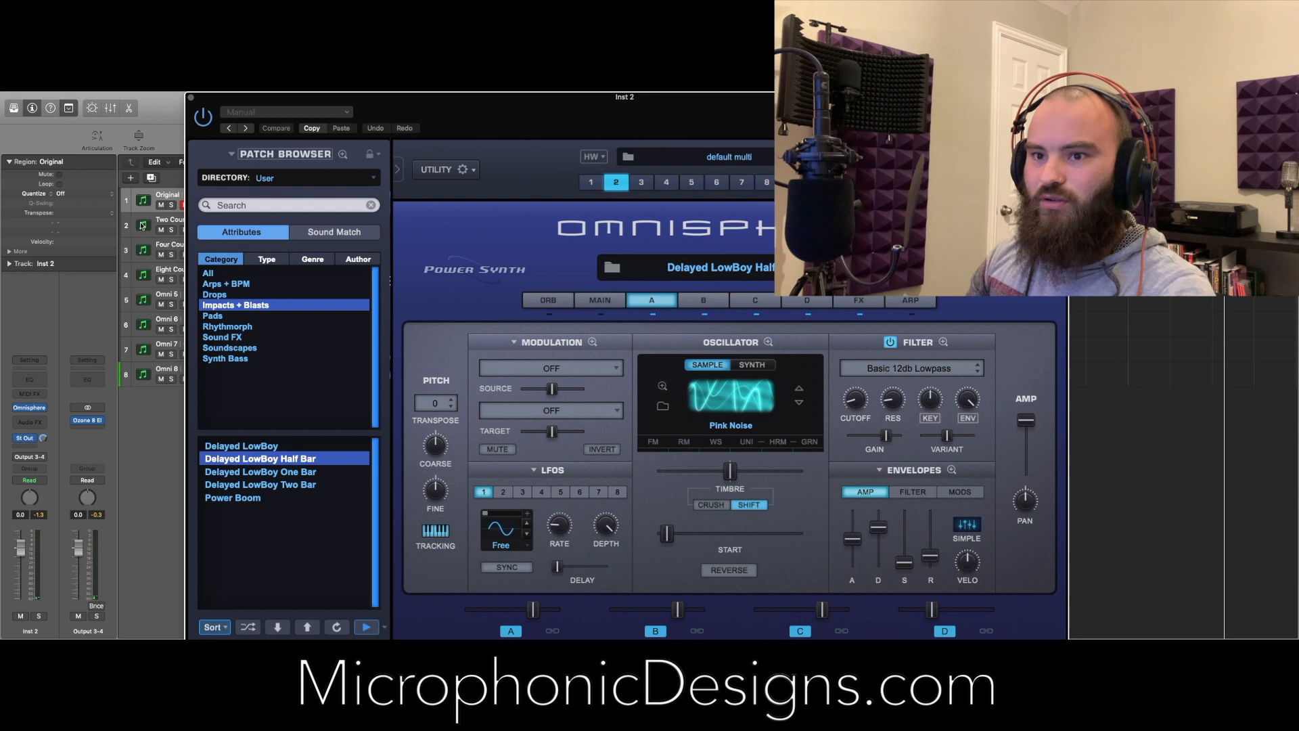
left_click(19, 439)
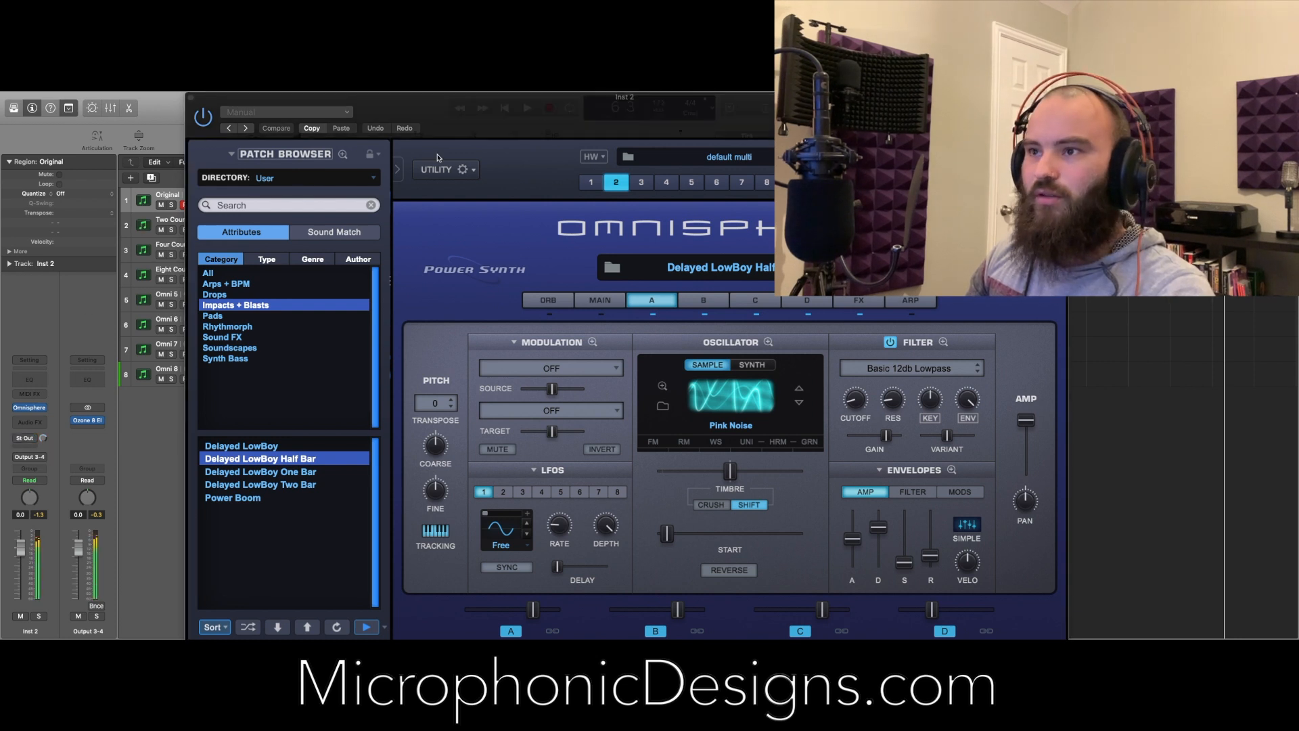
left_click_drag(666, 97, 340, 97)
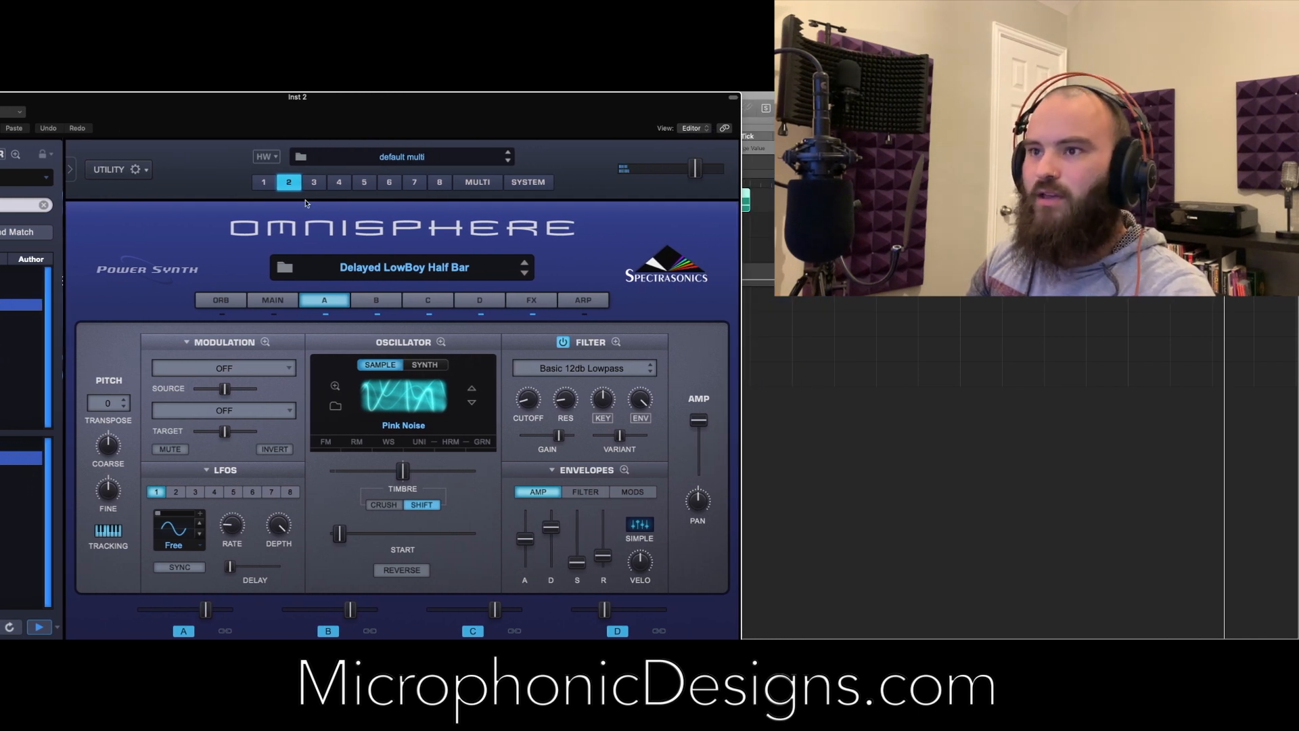
left_click(269, 182)
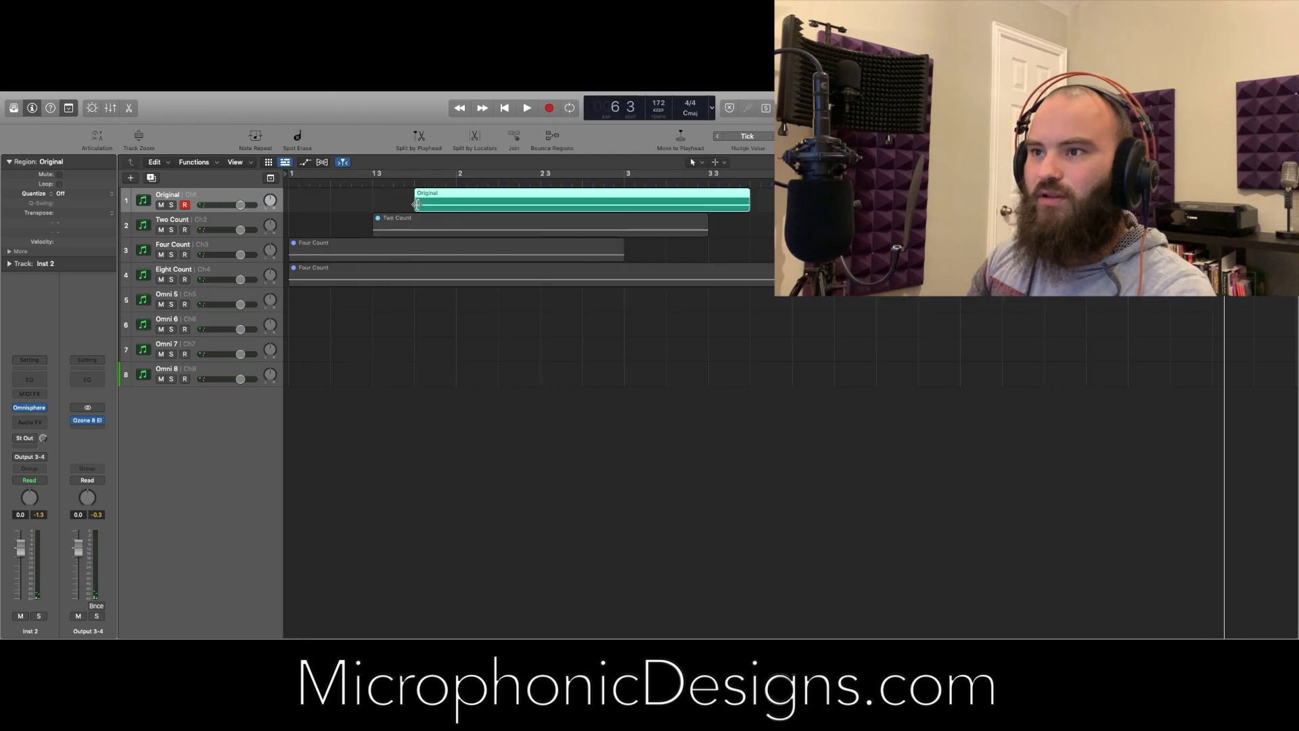
Return the playhead to bar 1 and set the metronome's audio click output to 3-4
key("Return")
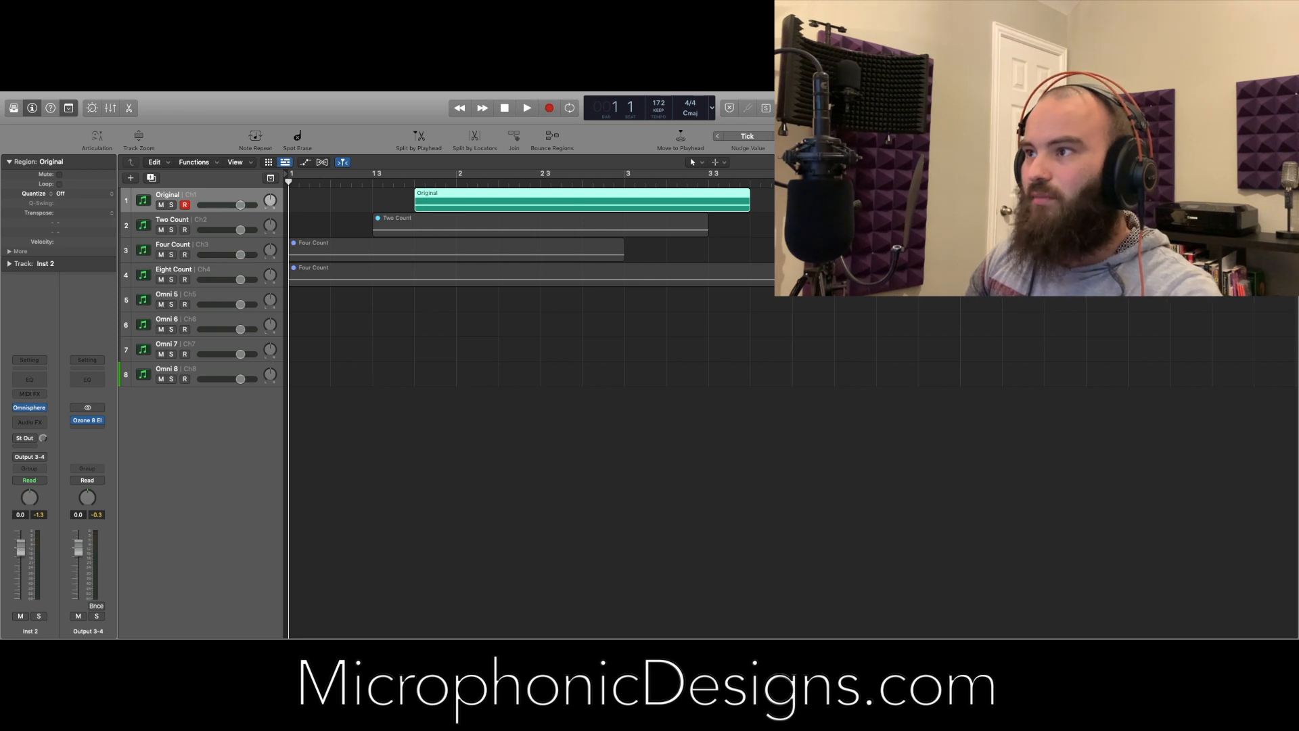
left_click(835, 159)
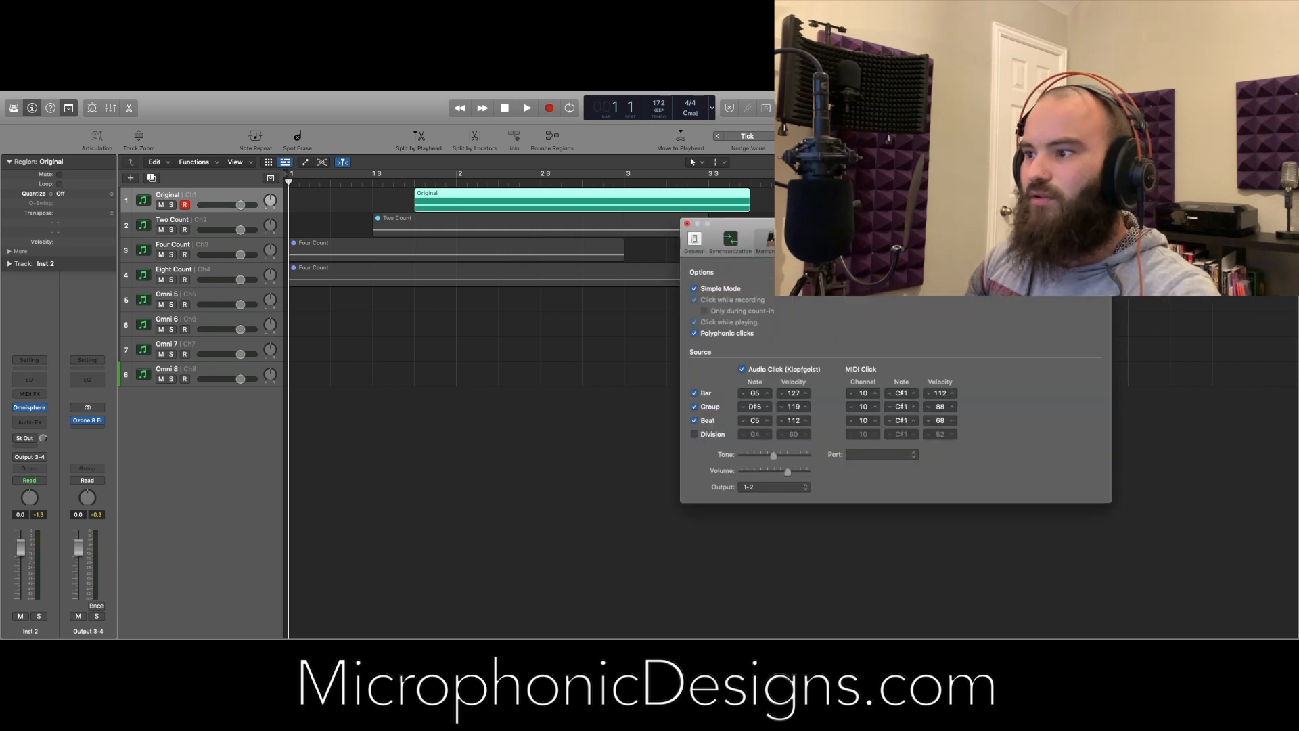
left_click(794, 488)
left_click(788, 498)
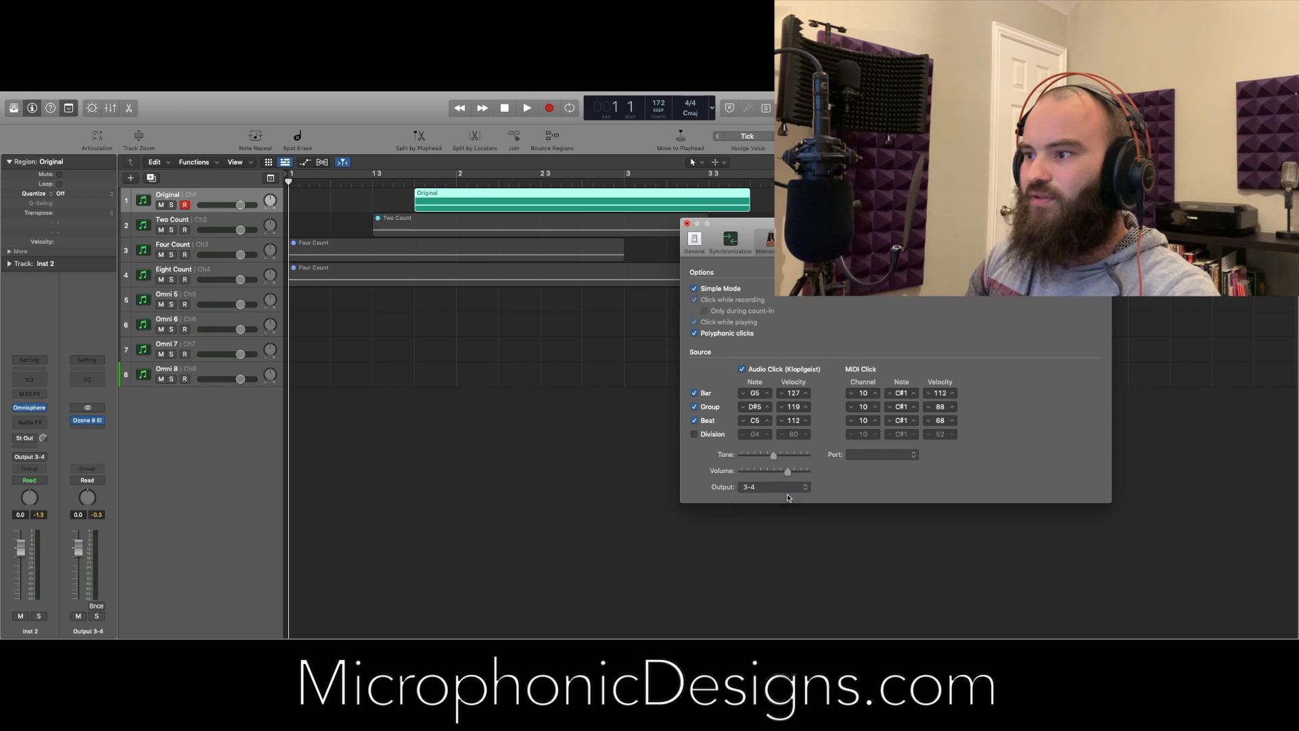
left_click(687, 223)
Play the Original region from bar 1 and return the playhead to the start
key("space")
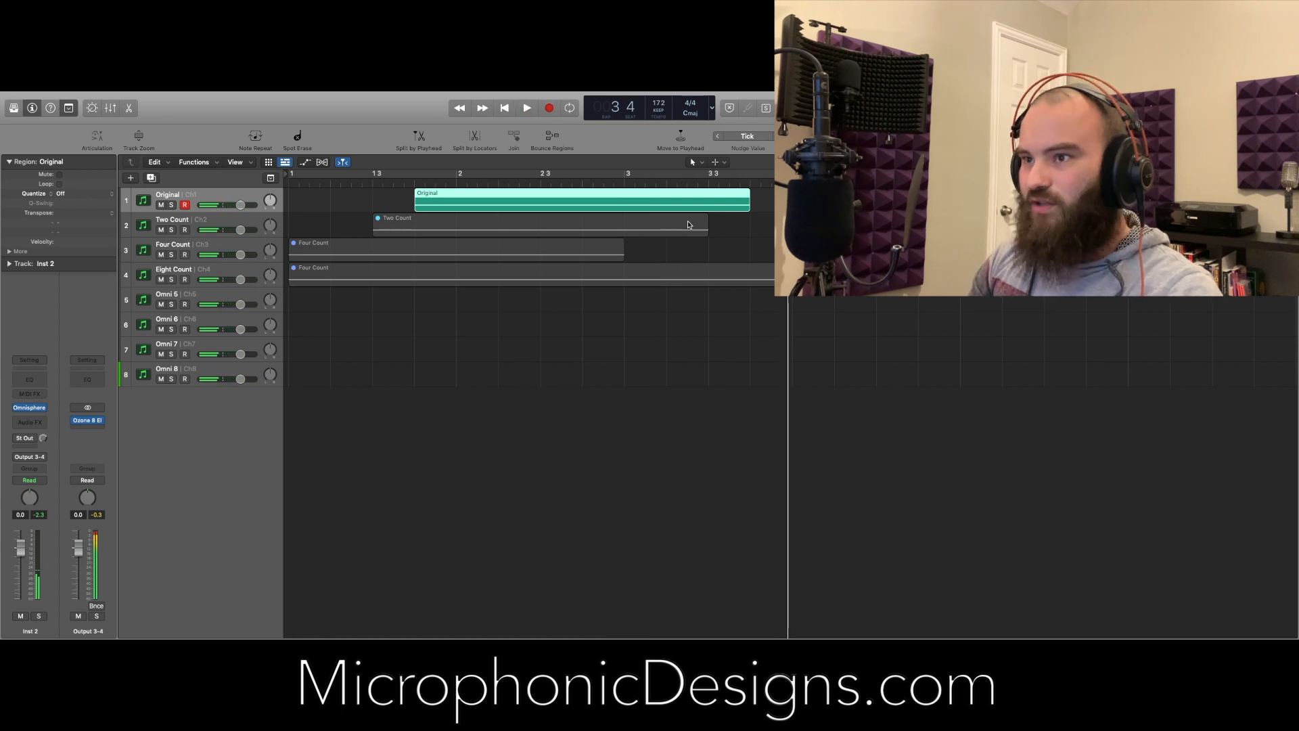
key("space")
key("Return")
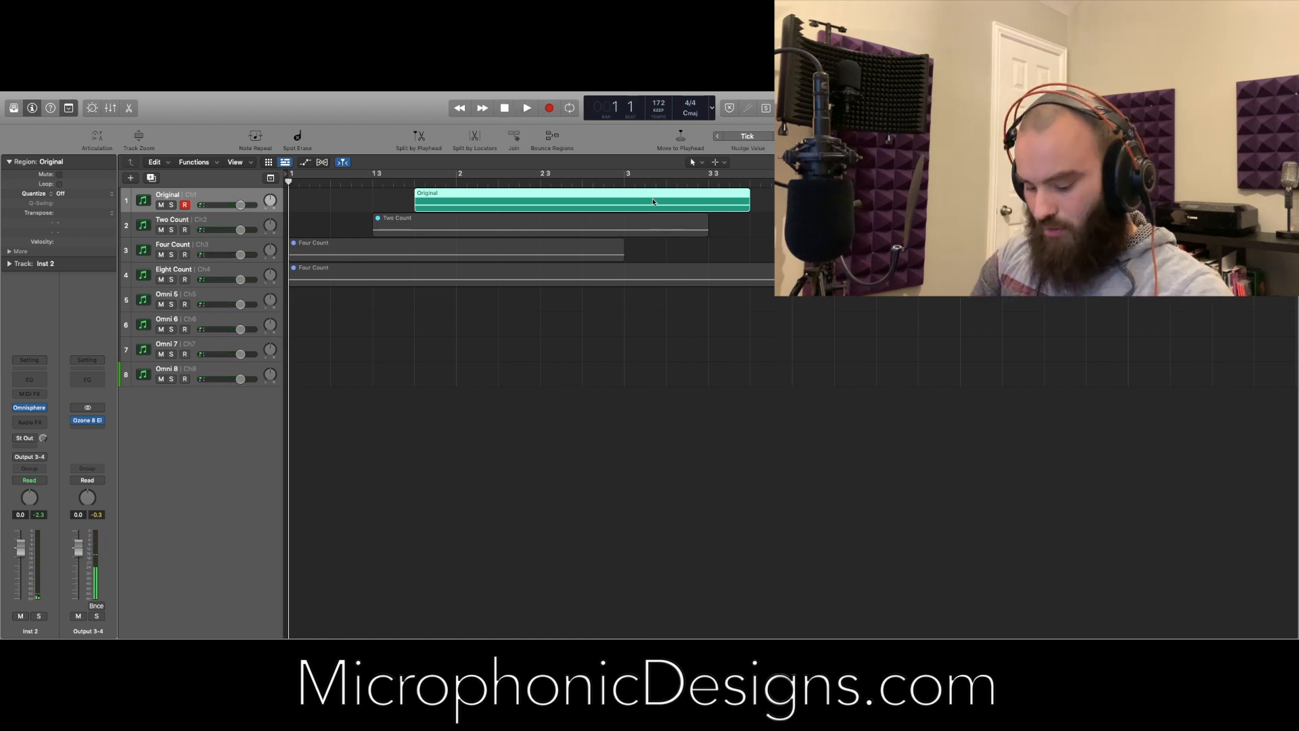
Silence the Original track and unmute the Two Count region to audition it from bar 1
key("shift+m")
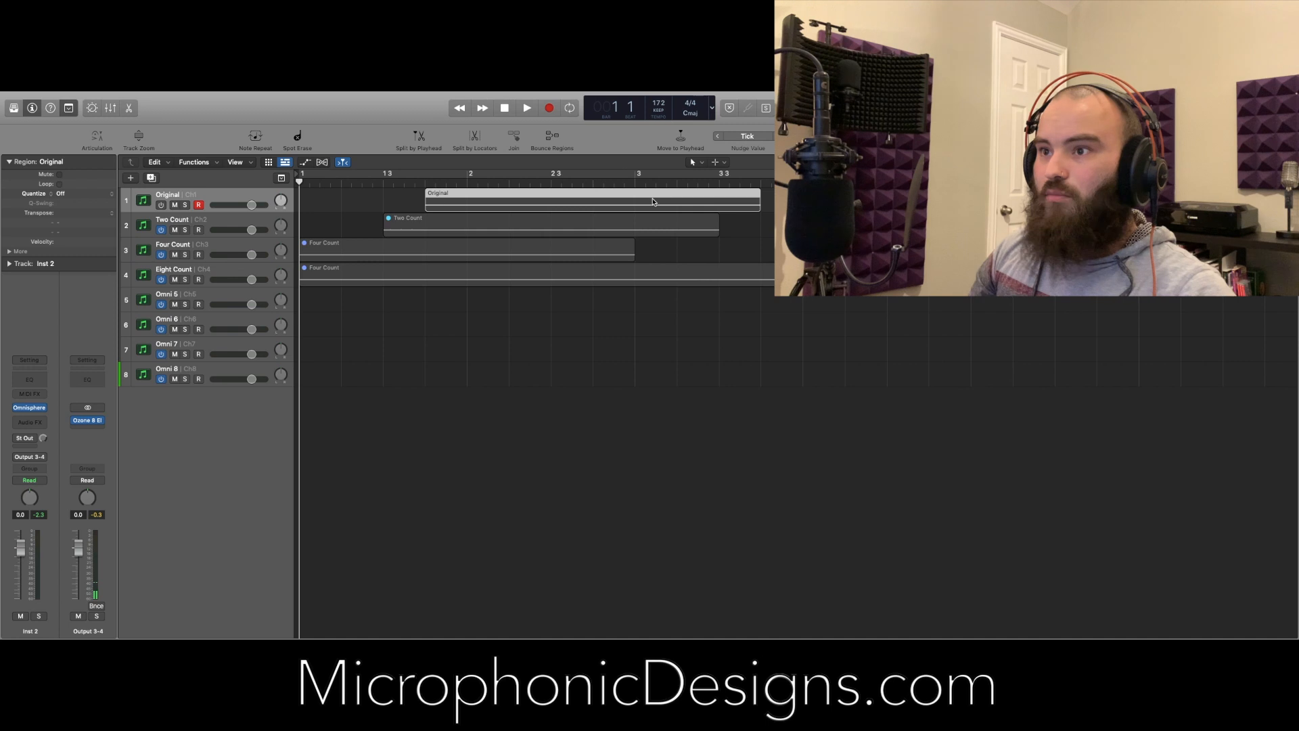
left_click(647, 229)
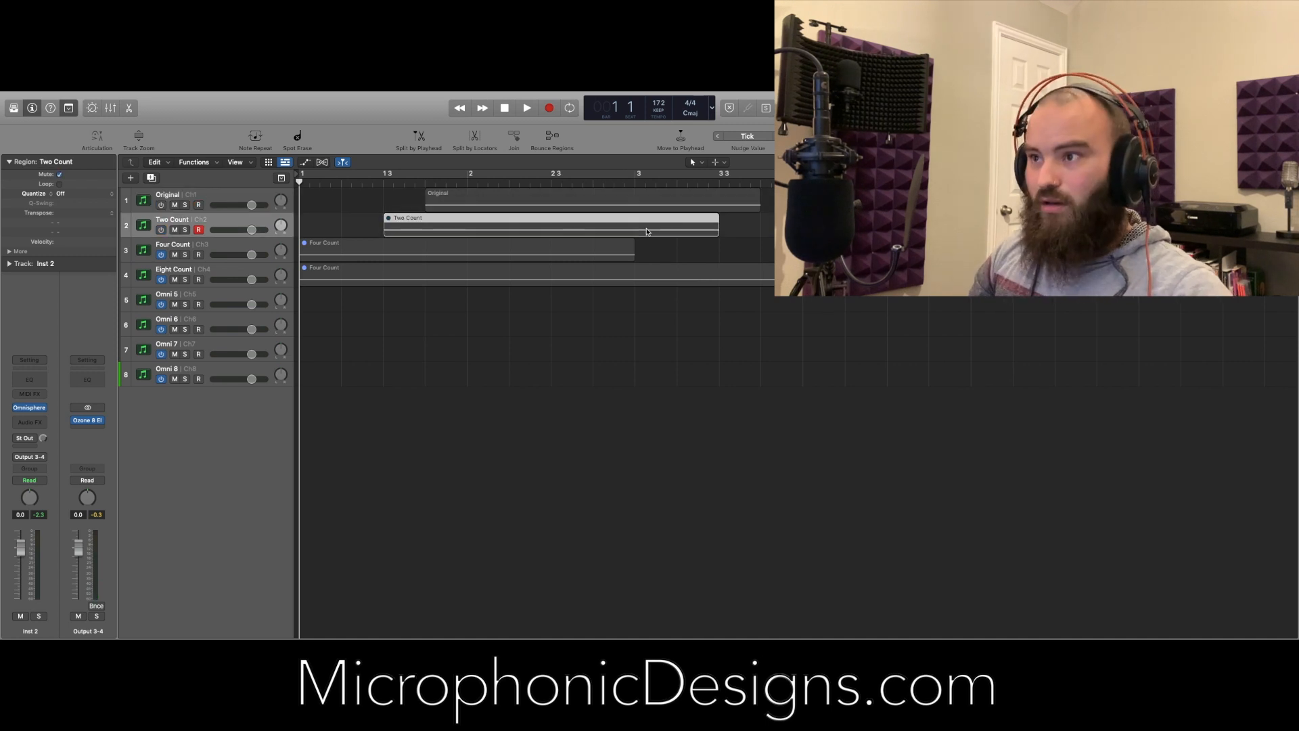
key("ctrl+m")
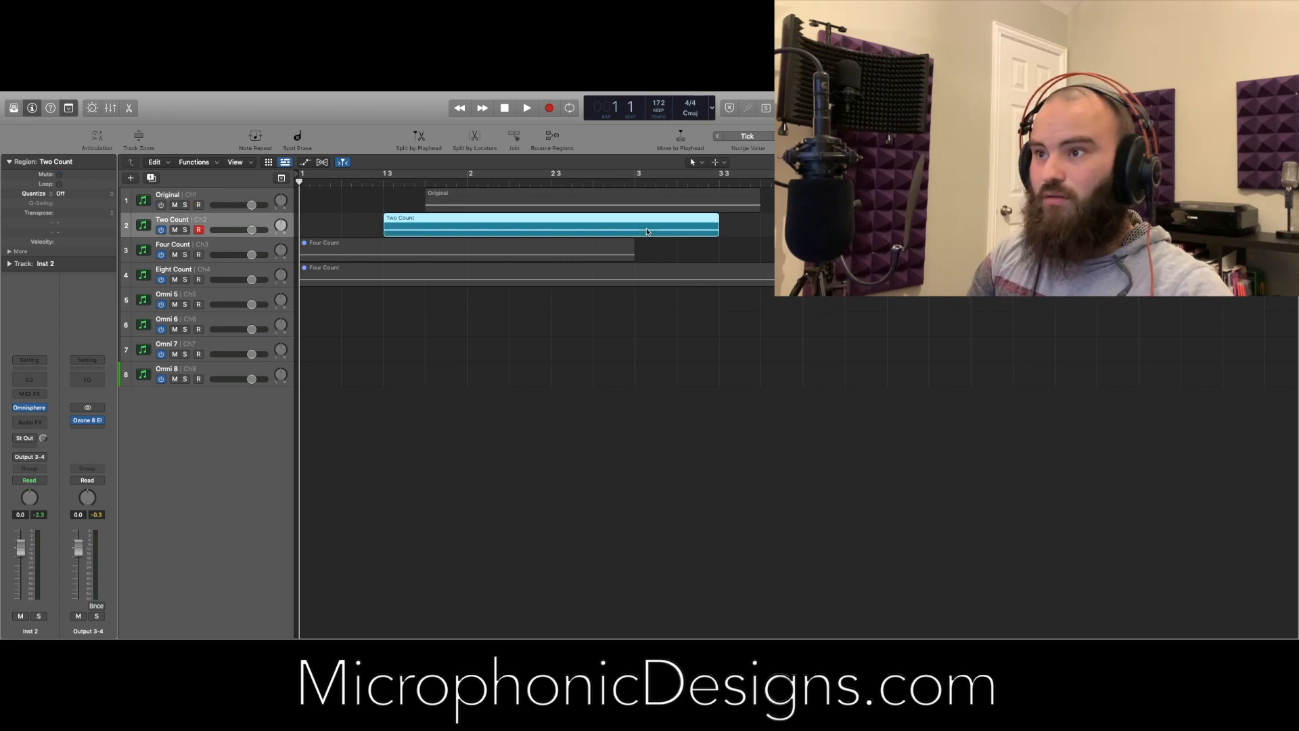
key("space")
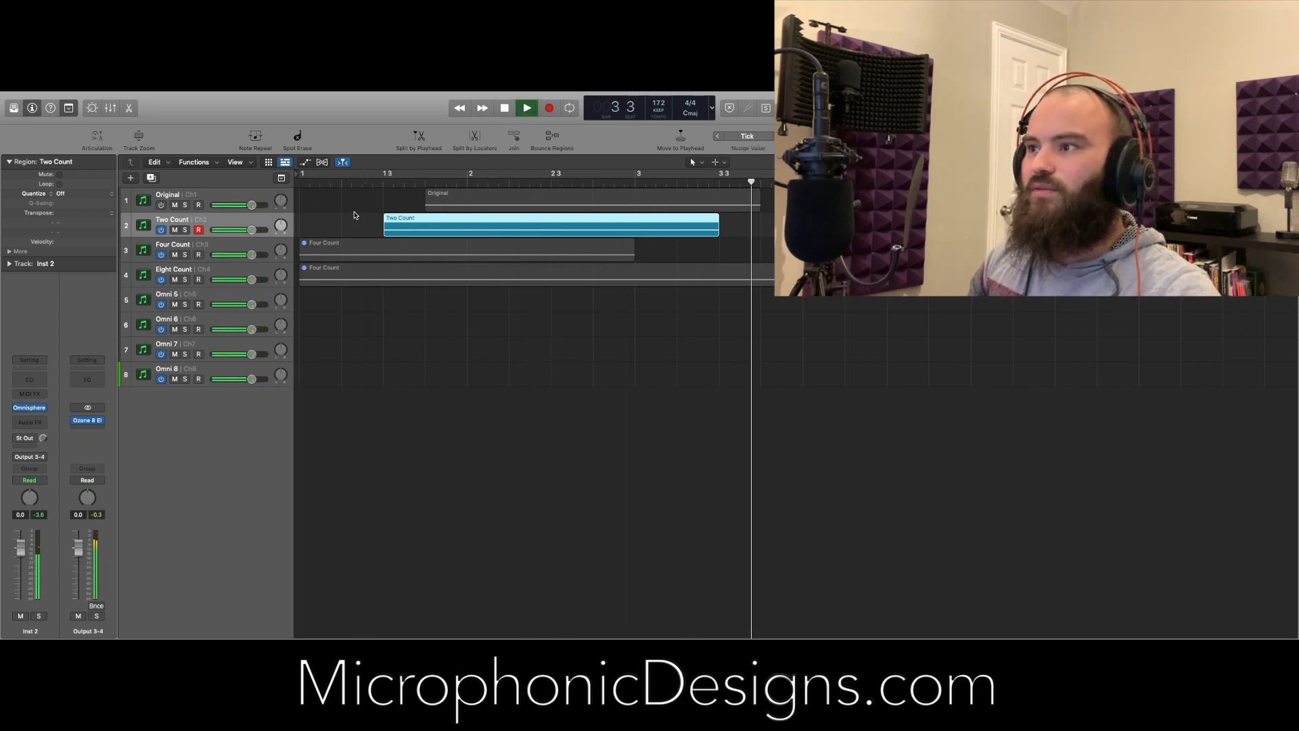
key("space")
key("Return")
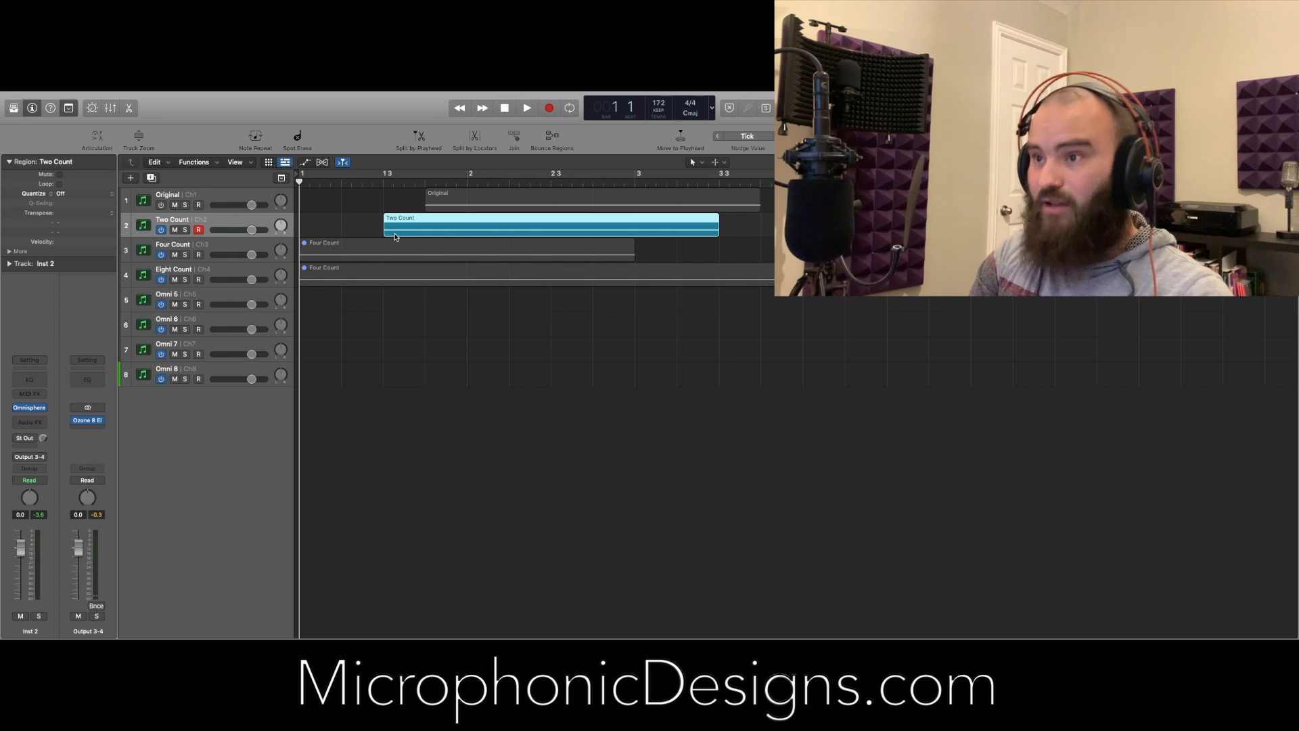
Mute the Two Count region, and switch the Original track back on with only its region muted
key("ctrl+m")
left_click(392, 255)
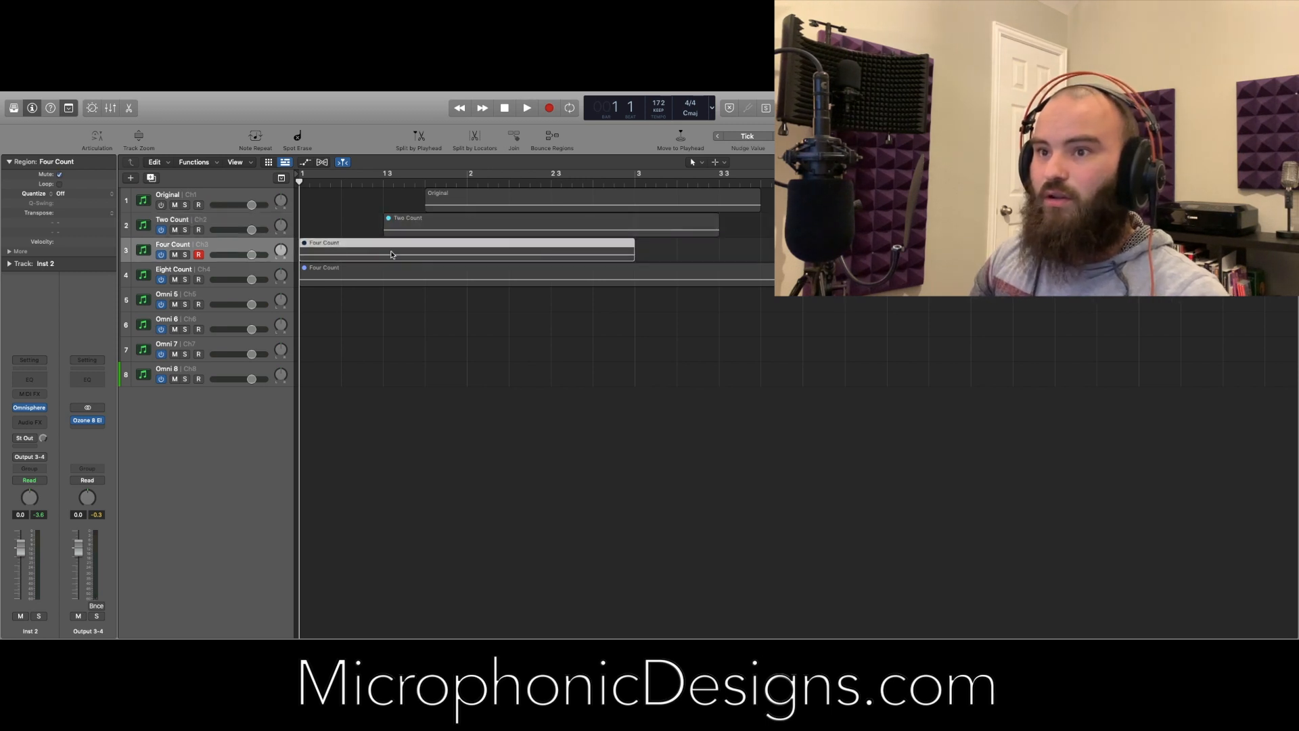
left_click(162, 205)
left_click(477, 197)
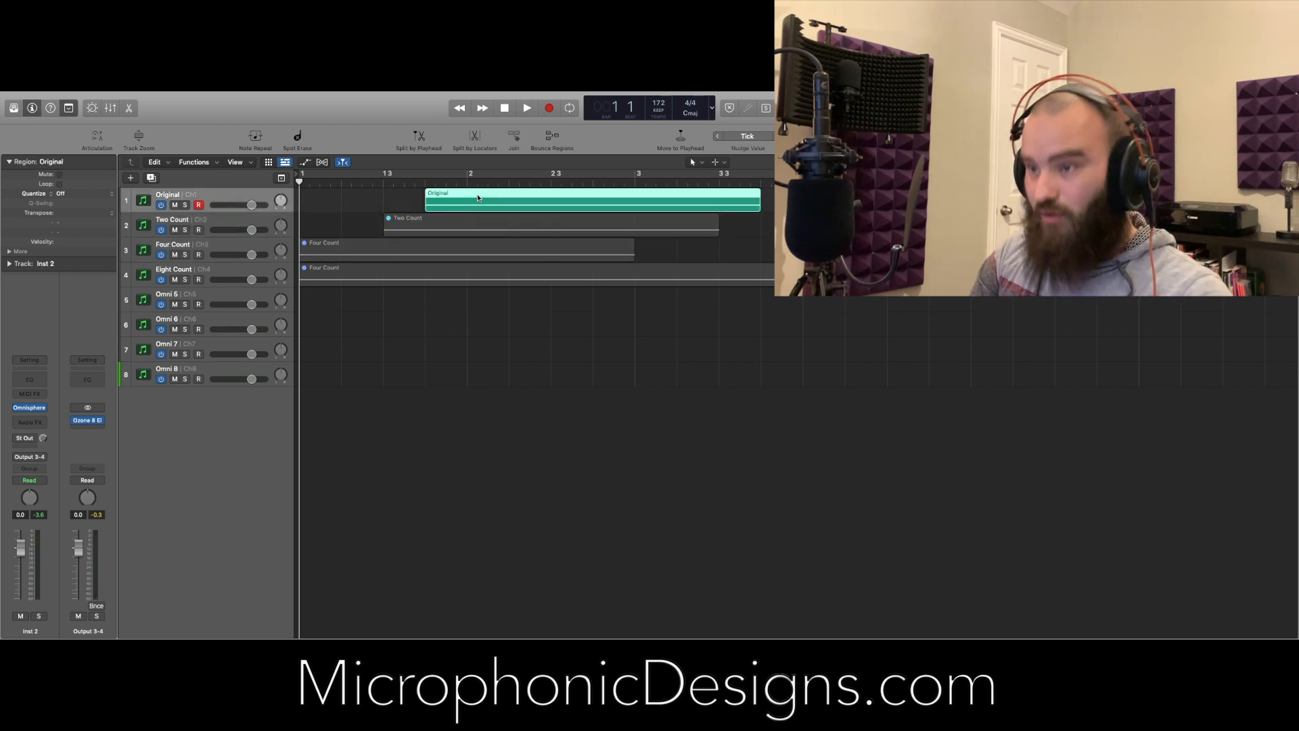
key("ctrl+m")
Unmute the Four Count region and play it from bar 1
left_click(445, 250)
key("ctrl+m")
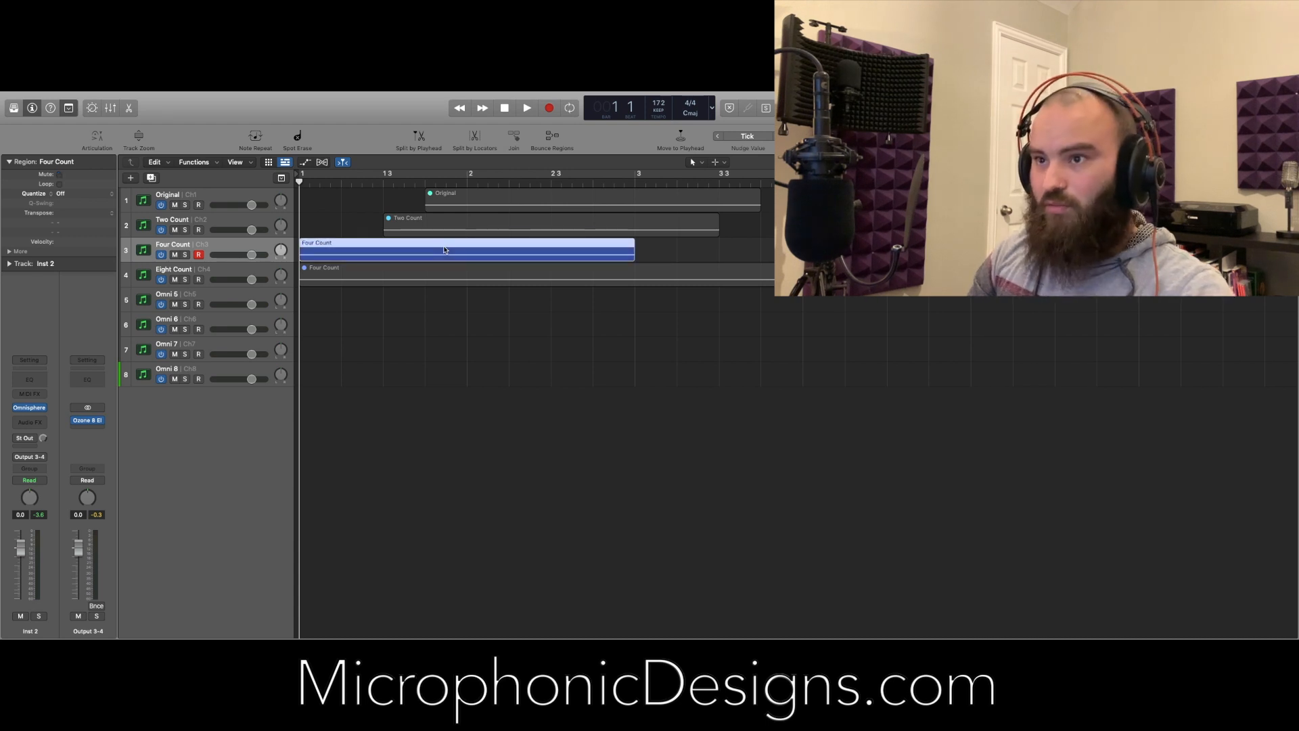
key("space")
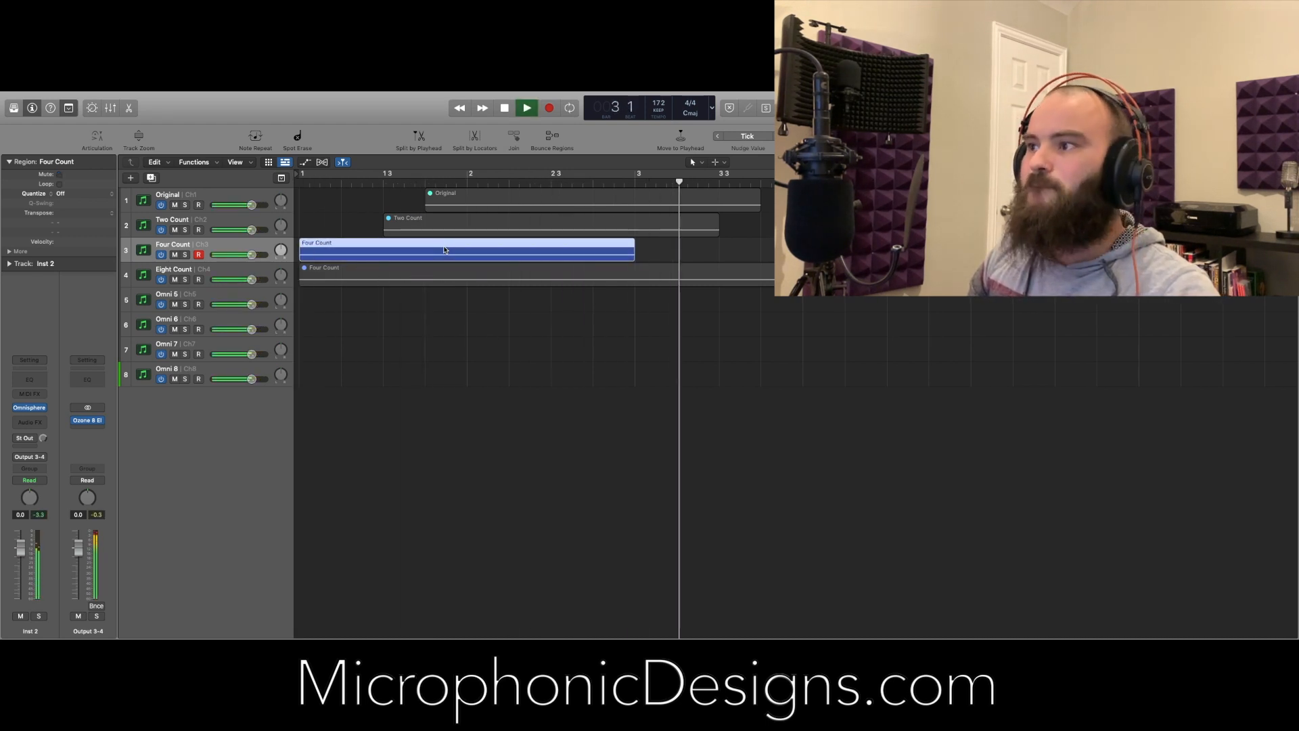
key("space")
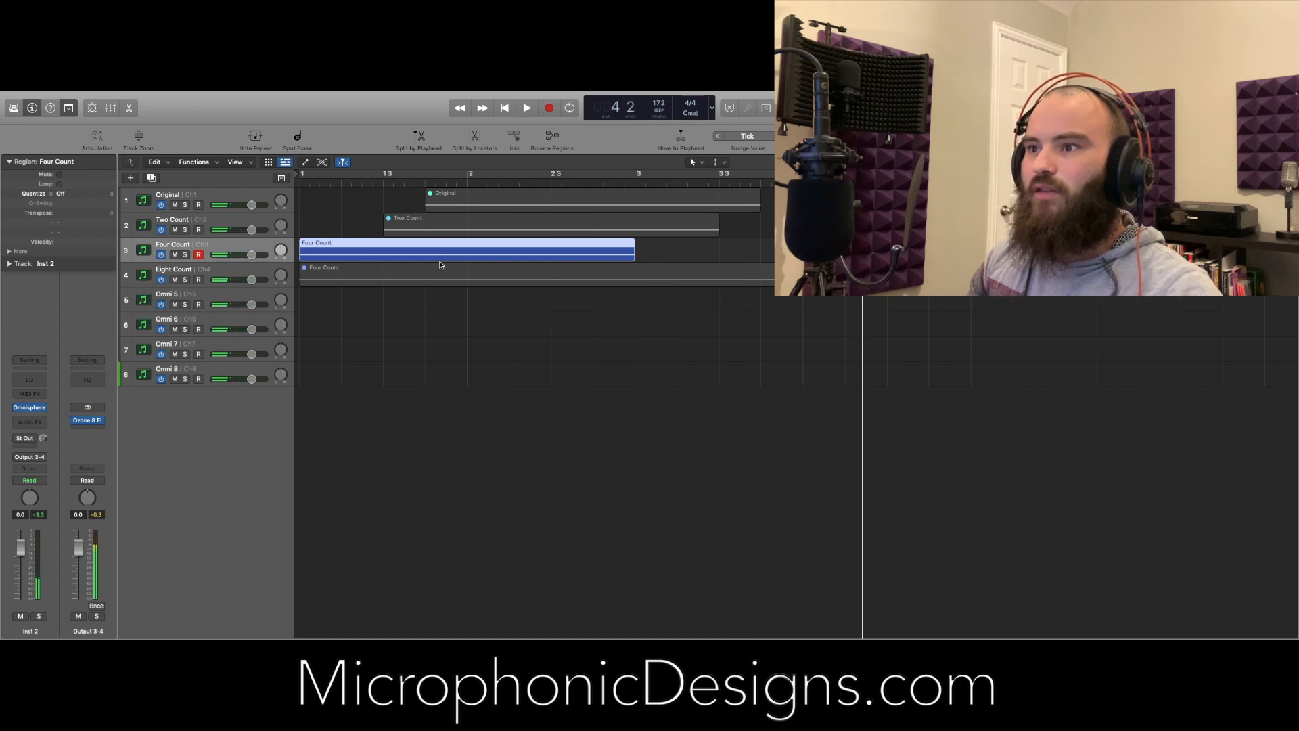
Name the region on the Eight Count track after its track and return the playhead to bar 1
left_click(440, 277)
right_click(439, 277)
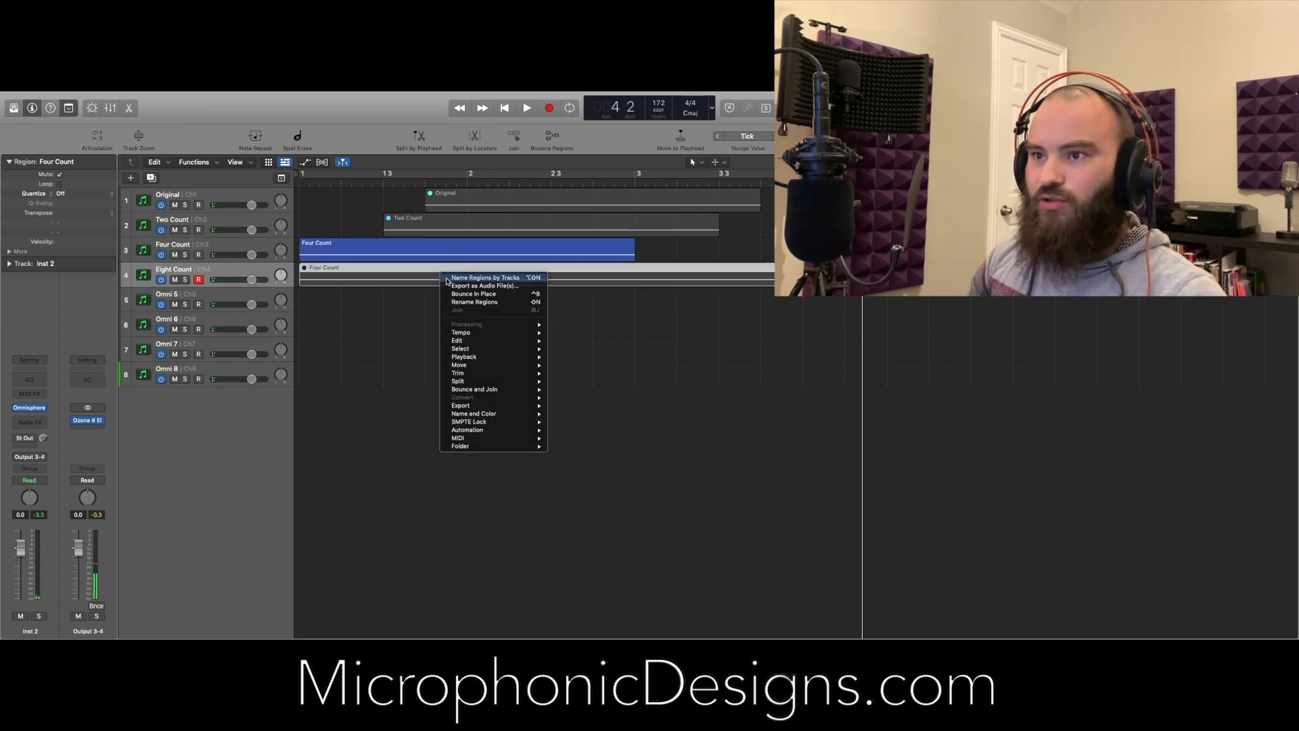
left_click(447, 283)
key("Return")
Make Eight Count the only unmuted region in place of Four Count and play it from bar 1
double_click(447, 264)
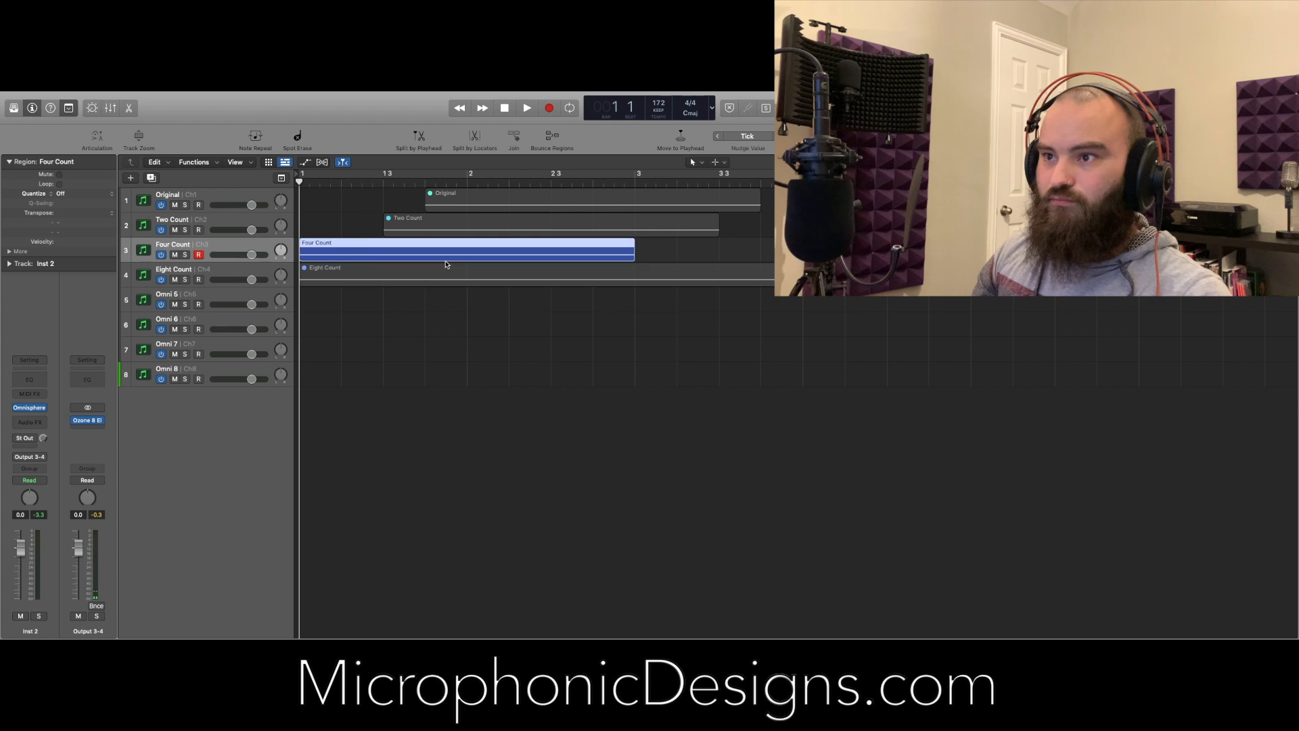
key("space")
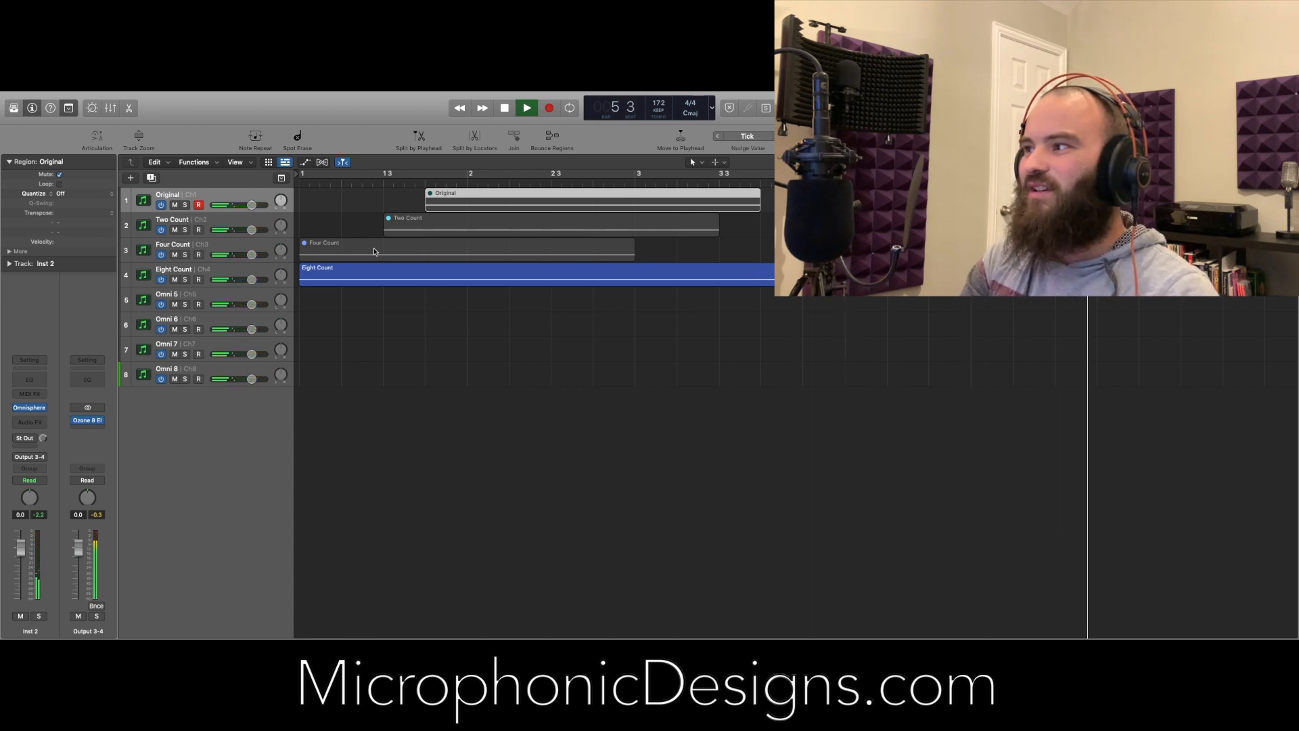
key("space")
key("Return")
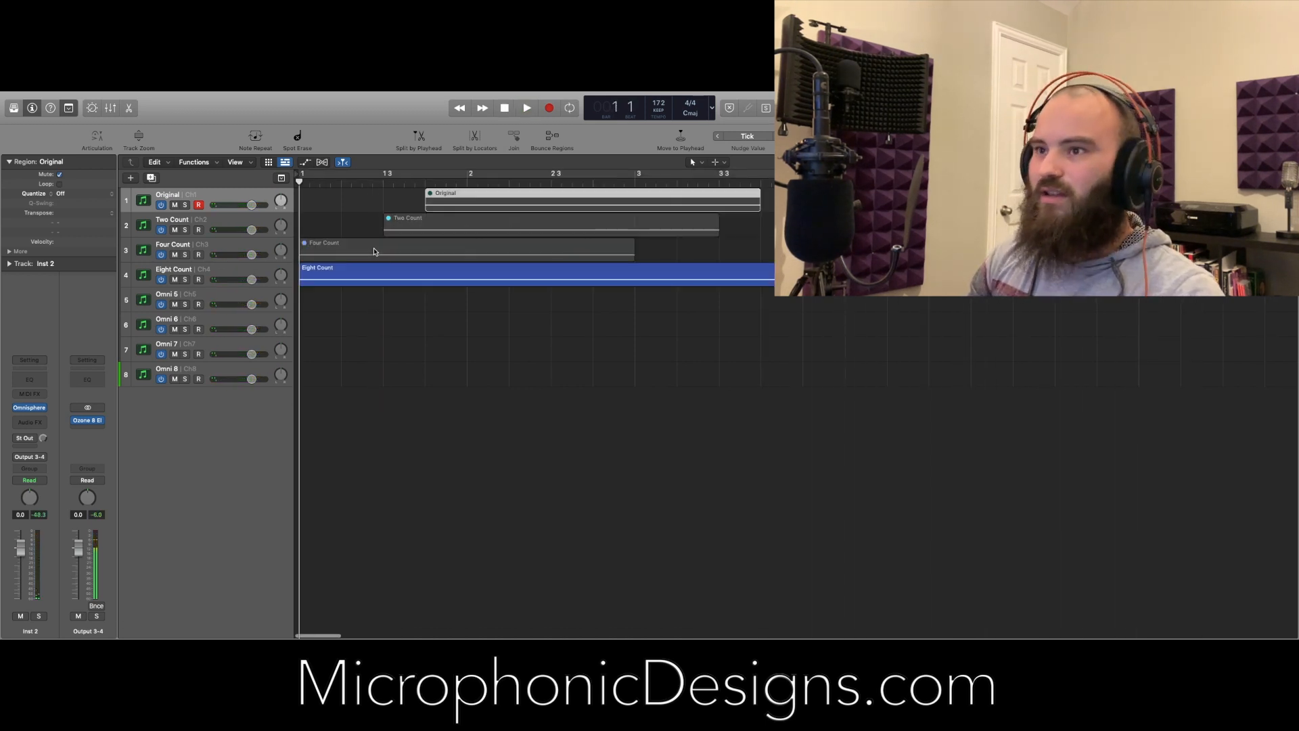
Reopen Omnisphere on the Inst 2 channel and look through the patches in parts 1 to 4, finishing on the Half Bar patch in part 2
scroll(375, 252, "down", 3)
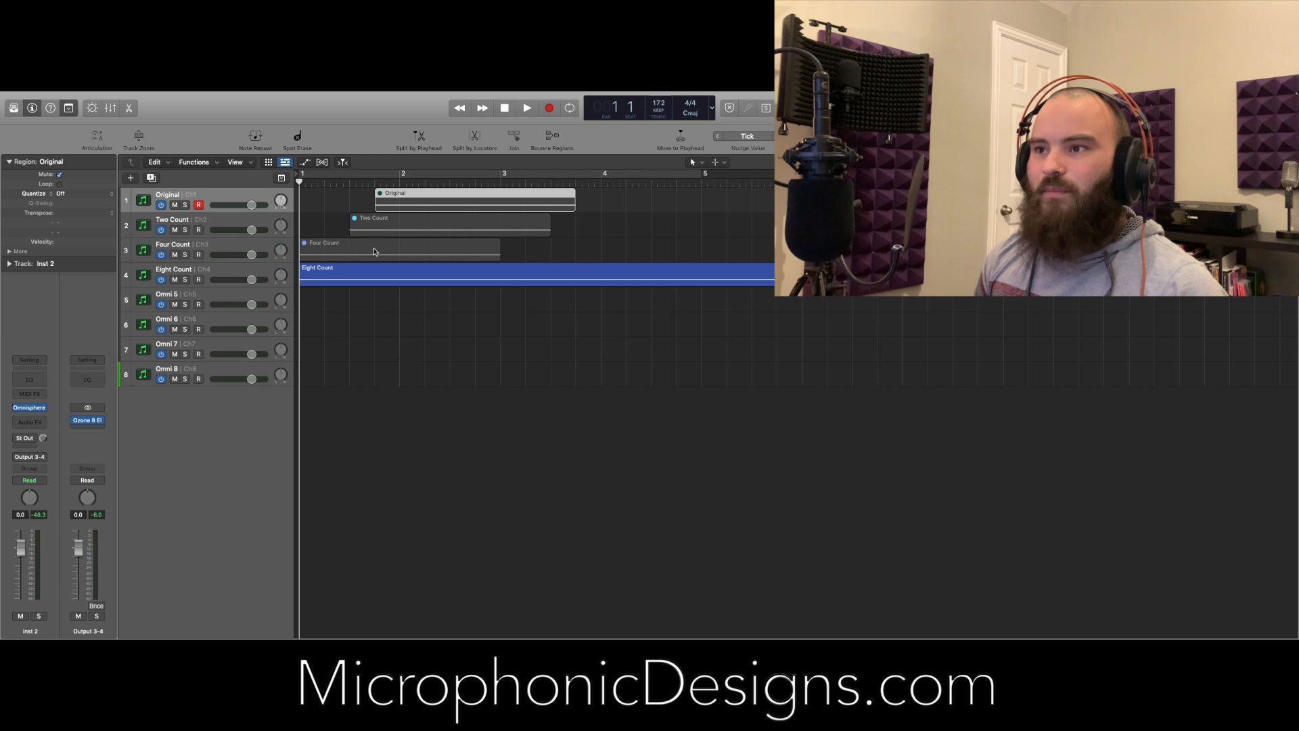
left_click(29, 407)
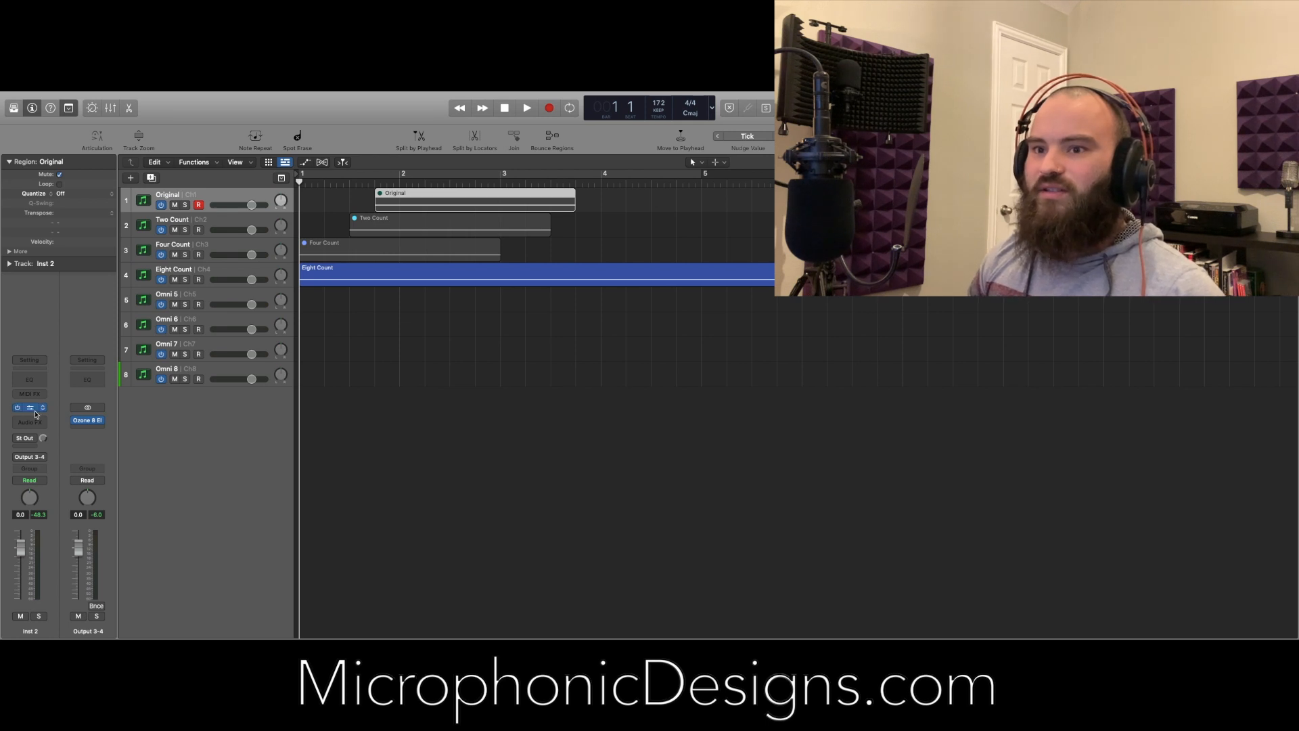
left_click(710, 183)
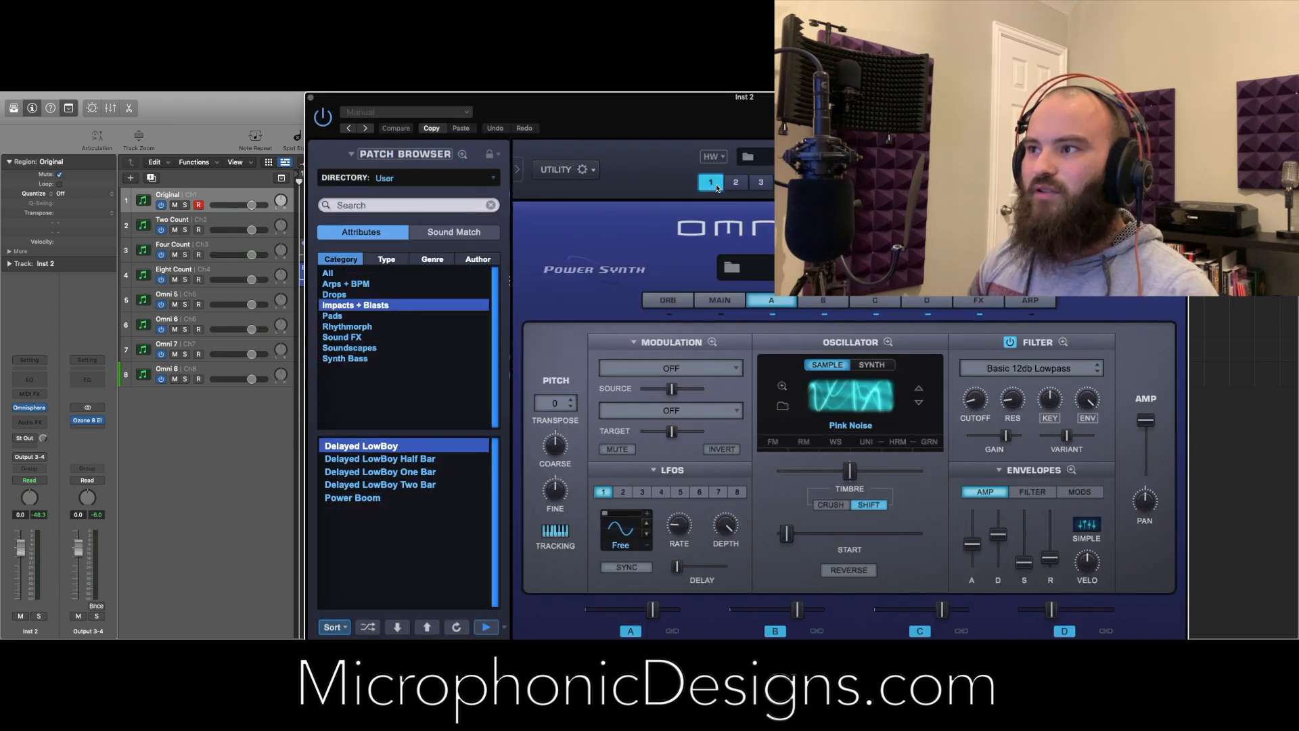
key("Down")
key("Down")
key("Down")
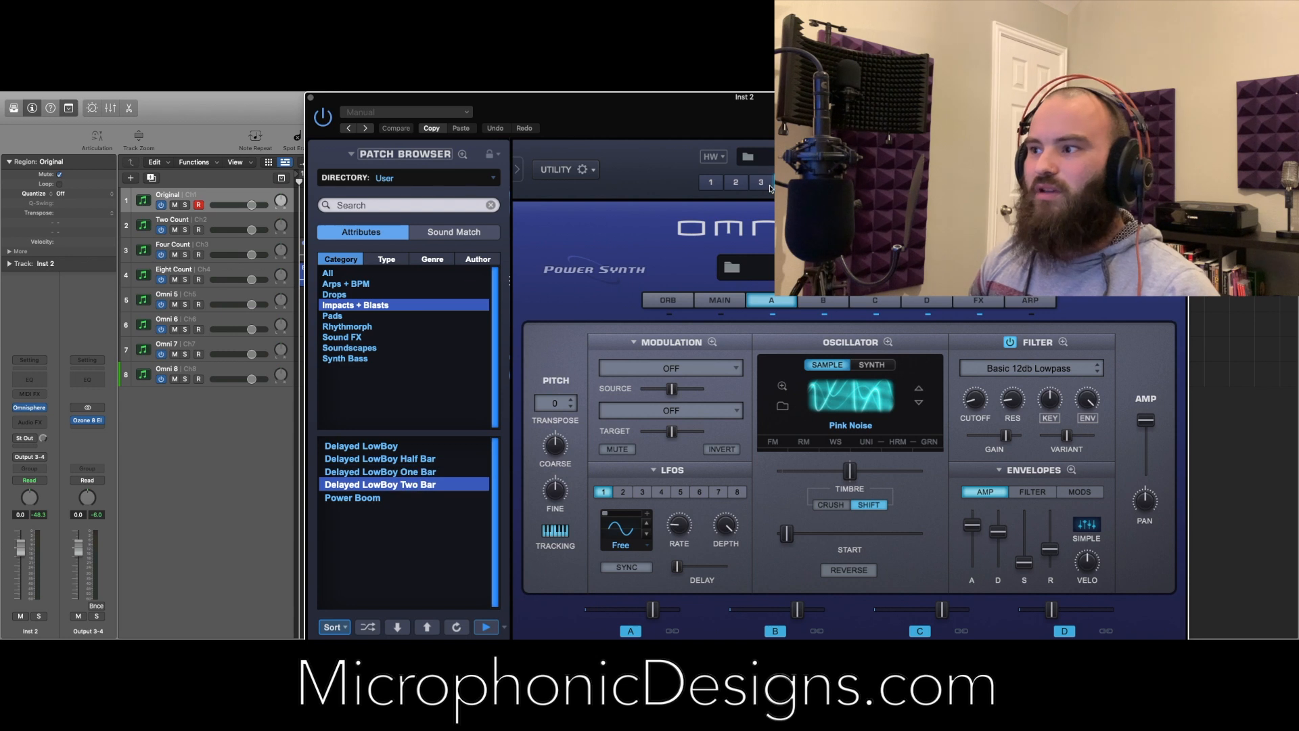
left_click(762, 183)
left_click(736, 183)
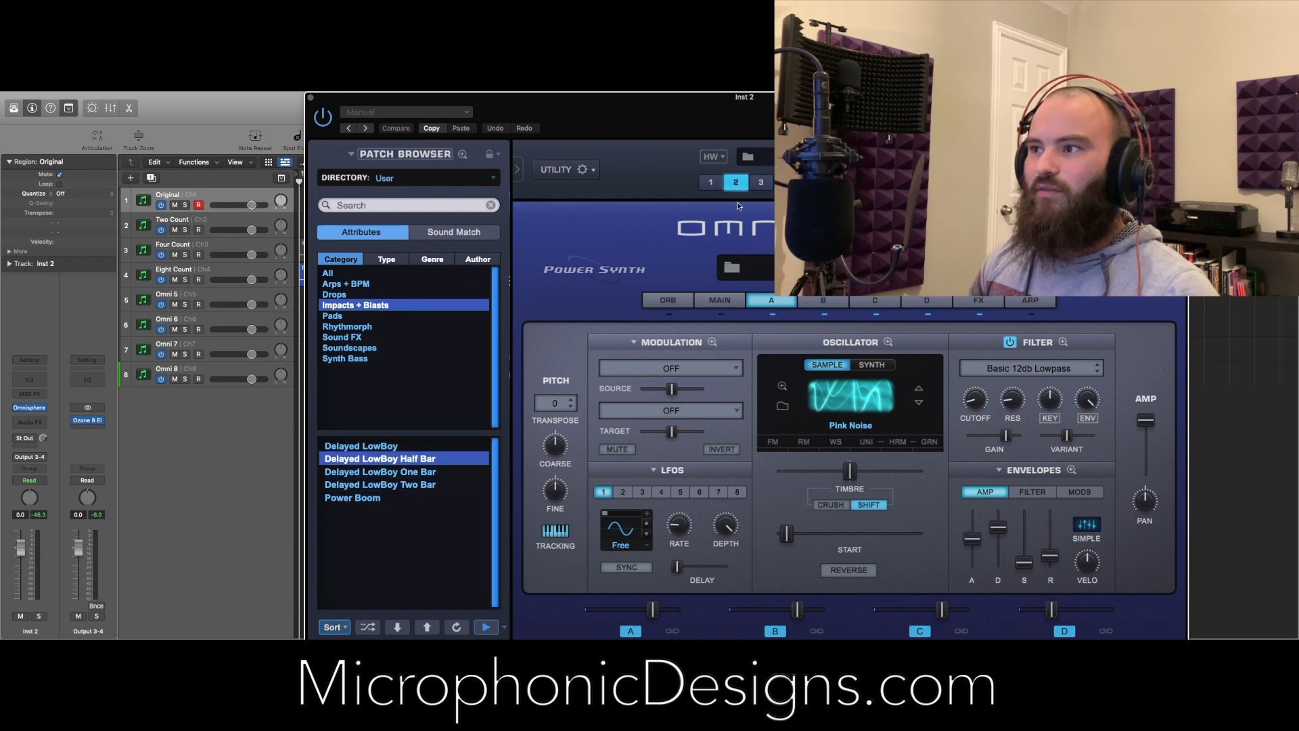
left_click_drag(839, 98, 799, 97)
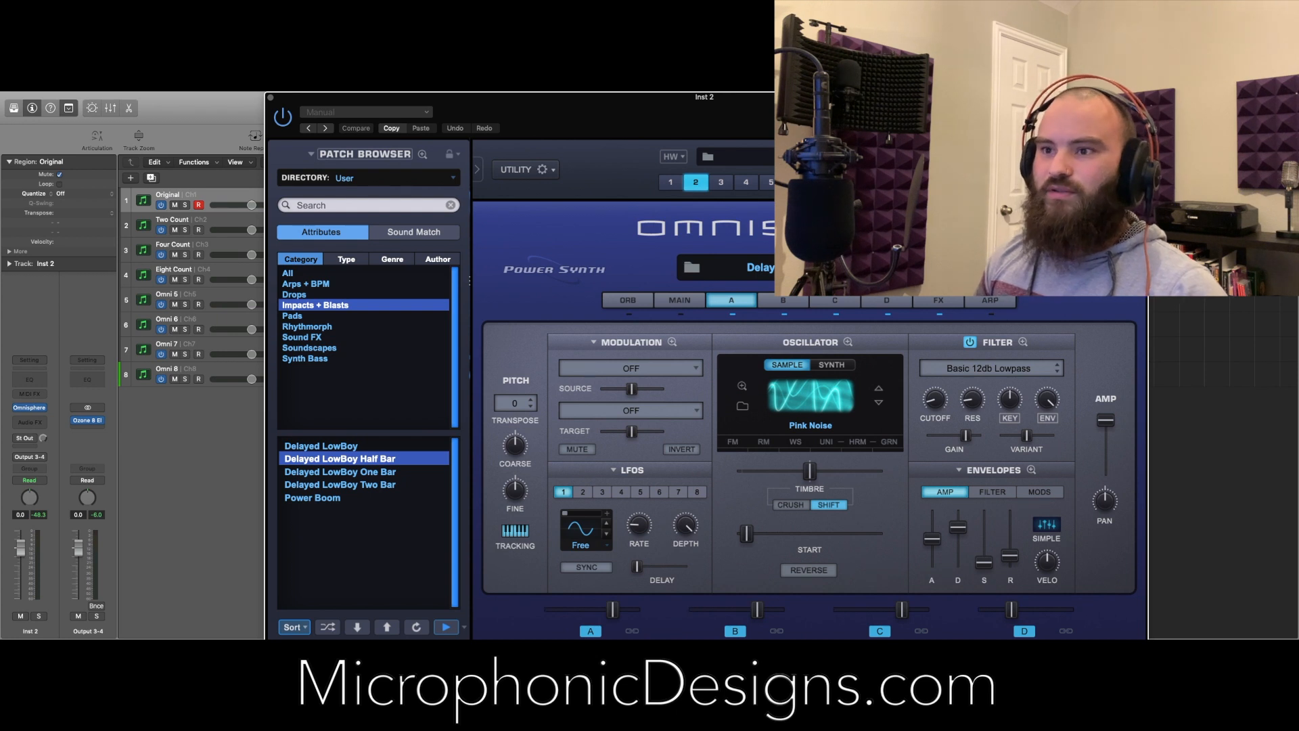